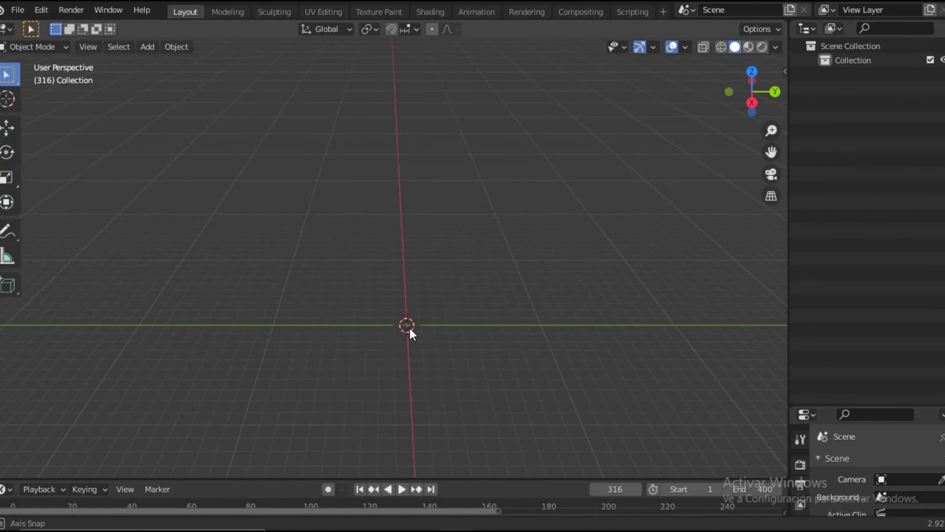
- Add a cube and scale it into a flat, low base
key(shift+a)
click(480, 254)
key(KP_3)
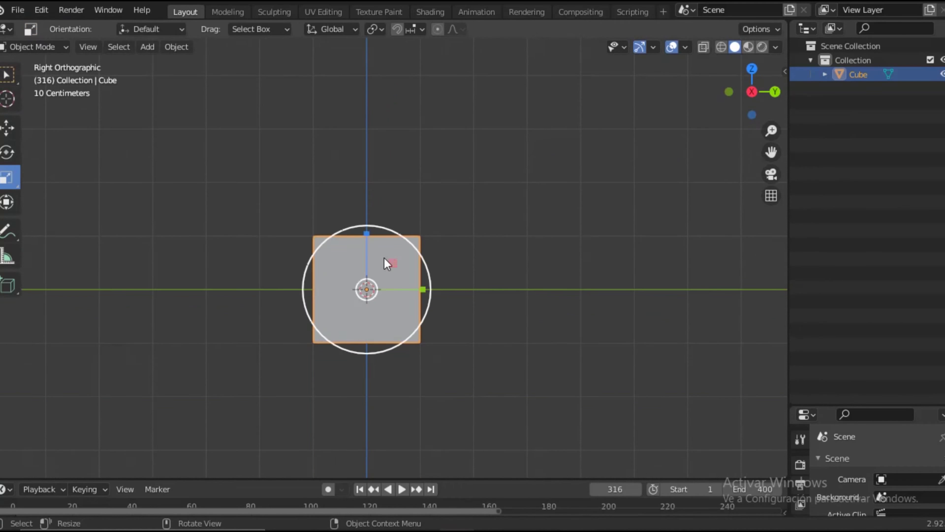
drag(384, 258, 335, 297)
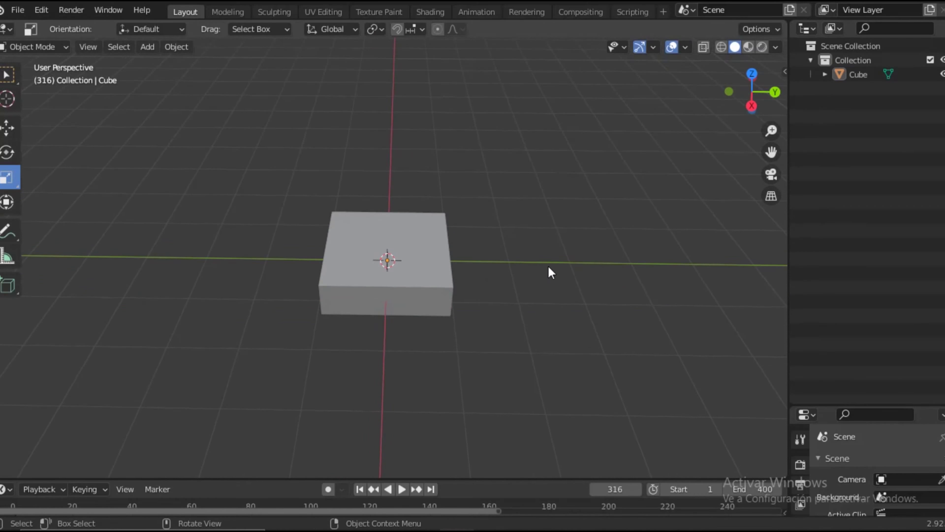
- Add a smaller cube and set it on top of the base
click(9, 127)
key(s)
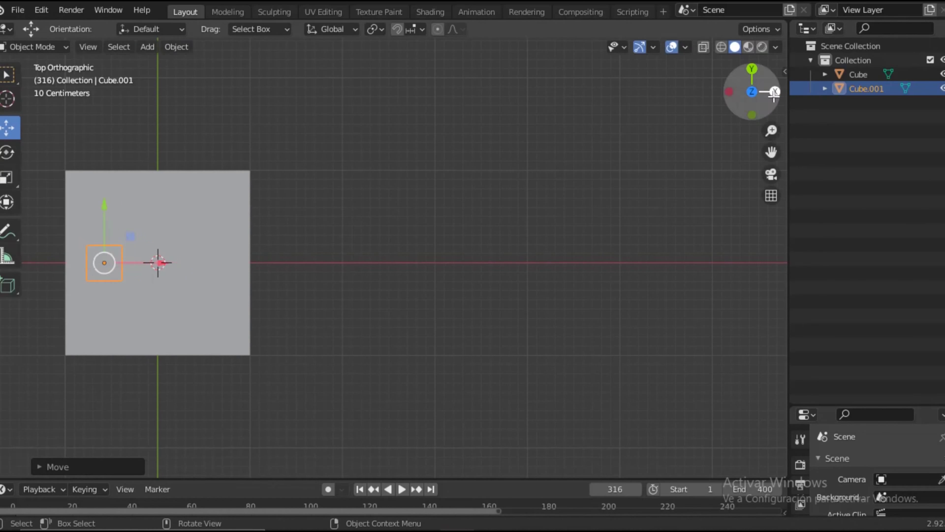
click(774, 92)
drag(382, 376, 381, 336)
- Extrude the small cube's top face upward into a tall post
key(Tab)
mouse_move(382, 335)
middle_down()
mouse_move(442, 295)
mouse_move(388, 173)
middle_up()
key(KP_3)
key(e)
click(578, 178)
mouse_move(578, 178)
middle_down()
mouse_move(574, 249)
mouse_move(475, 257)
middle_up()
- Stack a widened upper block onto the post
key(Tab)
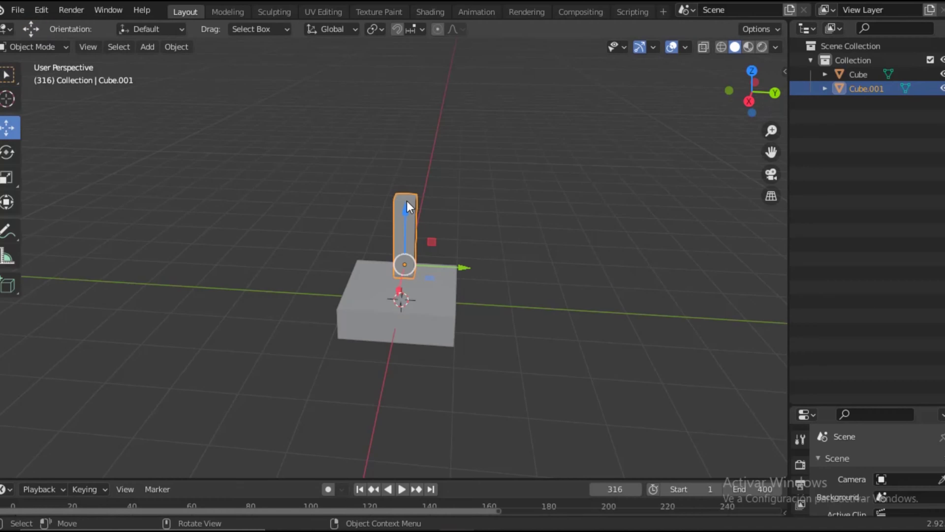
click(443, 199)
key(Tab)
key(KP_3)
key(s)
click(540, 184)
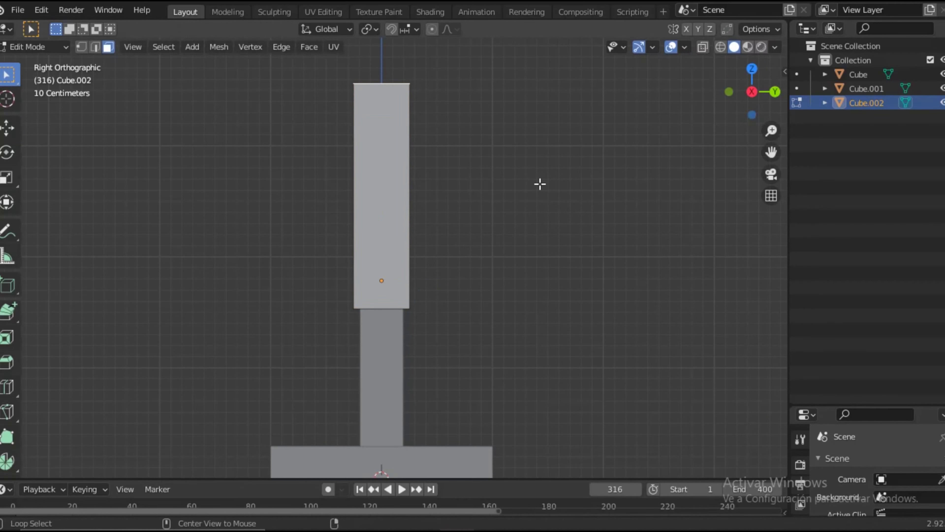
click(536, 271)
mouse_move(535, 271)
middle_down()
mouse_move(554, 306)
mouse_move(407, 296)
mouse_move(344, 270)
mouse_move(459, 299)
mouse_move(521, 279)
middle_up()
- Bevel the post's middle edge loop to 1.21 m with 6 segments
key(ctrl+b)
scroll(597, 274, up, 4)
click(597, 275)
middle_drag(597, 275, 379, 268)
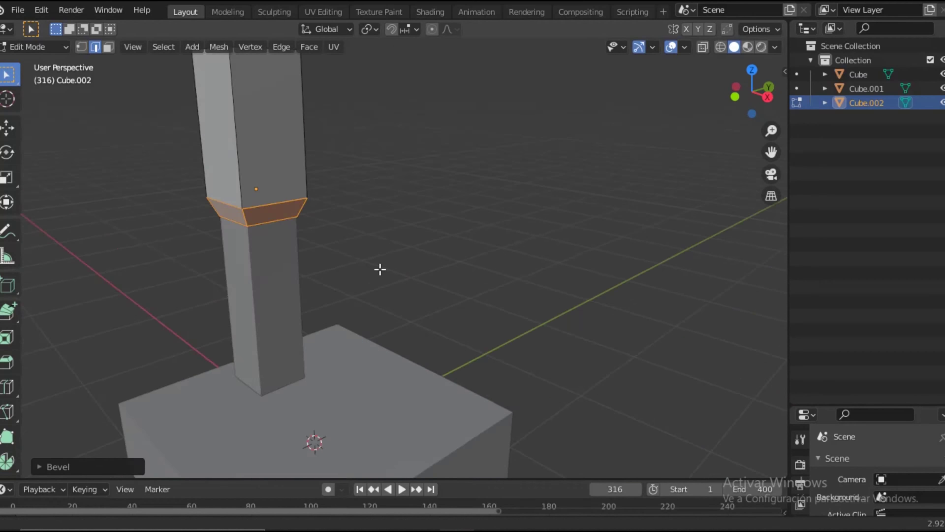
click(56, 466)
drag(169, 245, 197, 245)
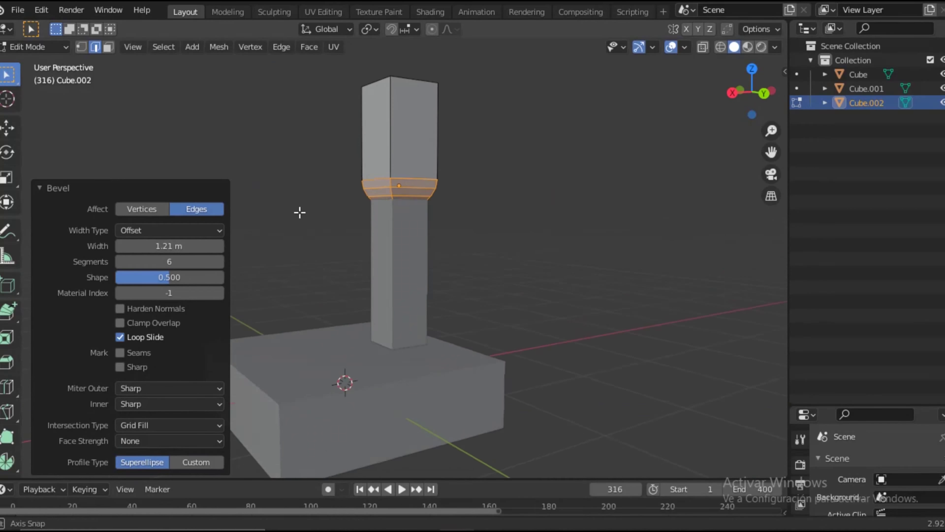
middle_drag(299, 211, 276, 233)
key(Tab)
middle_drag(521, 242, 558, 227)
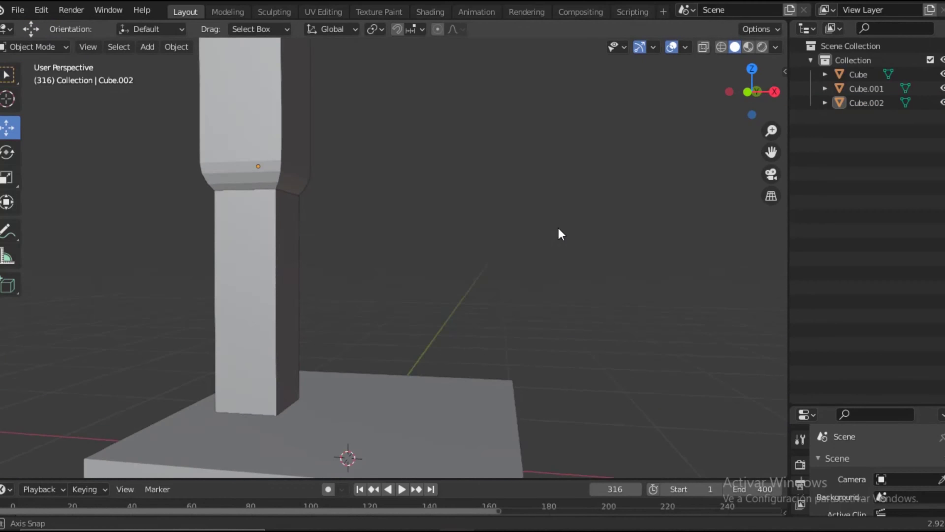
- Add a cube above the post and taper it into a narrow neck
click(749, 92)
key(shift+a)
click(584, 202)
key(g)
key(z)
click(552, 90)
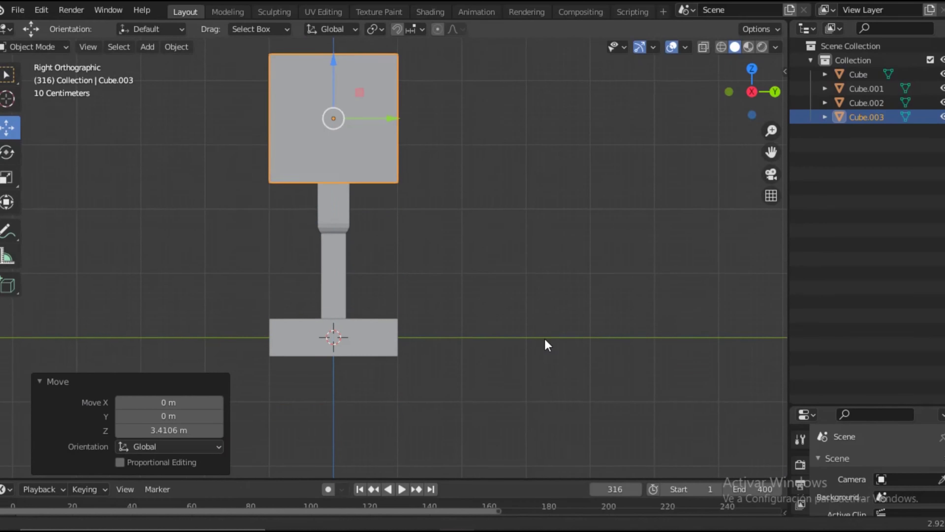
key(Tab)
click(340, 312)
key(s)
click(372, 185)
key(g)
key(z)
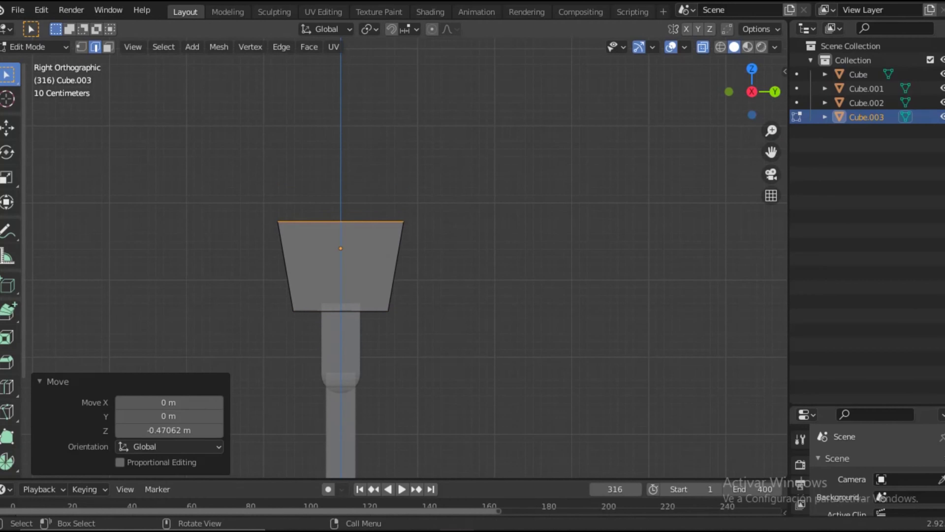
key(Tab)
- Add a cube above the neck and scale it into the box head
key(shift+a)
click(531, 272)
scroll(478, 418, down, 3)
key(z)
key(g)
key(z)
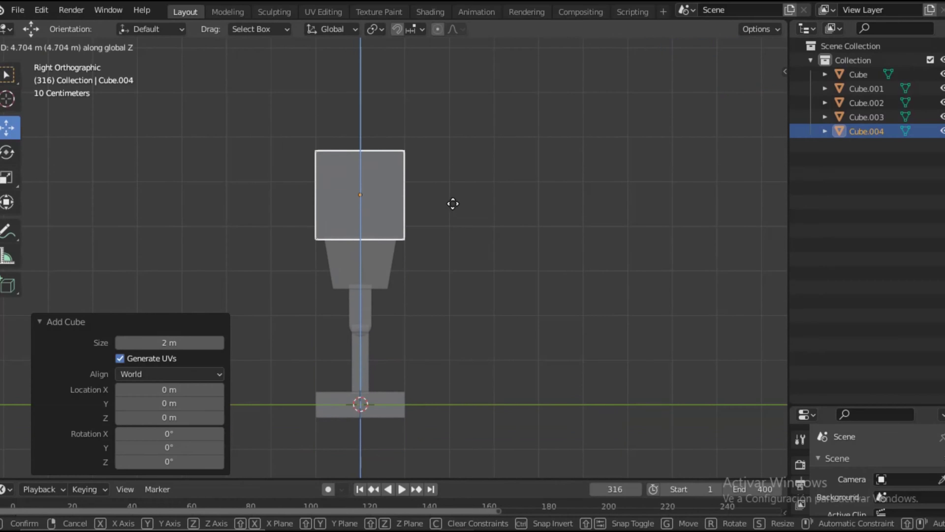
click(453, 203)
mouse_move(454, 203)
middle_down()
mouse_move(382, 261)
mouse_move(379, 221)
middle_up()
key(s)
click(317, 193)
middle_drag(316, 194, 320, 219)
- Add a thin plate at head height and slide it along X against the head's side
key(KP_3)
key(shift+a)
click(551, 254)
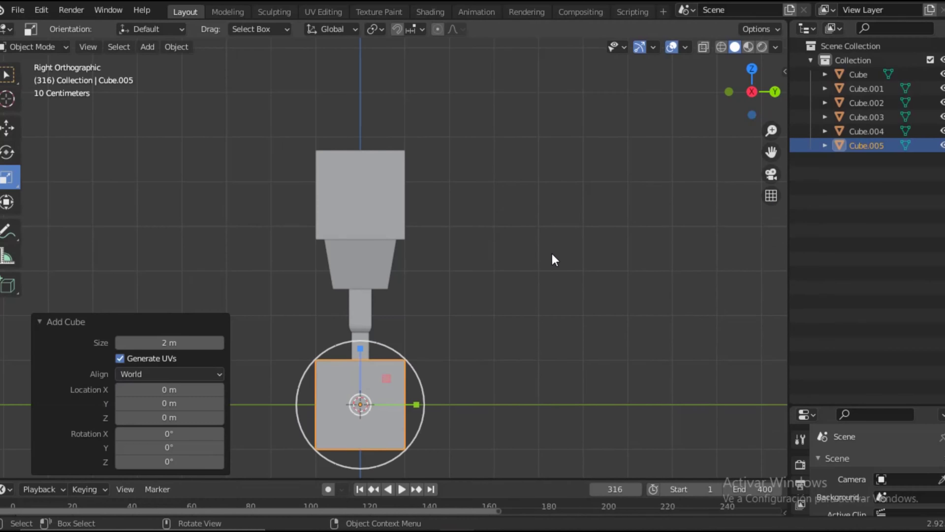
key(s)
key(g)
key(z)
click(593, 345)
key(ctrl+KP_1)
key(g)
key(x)
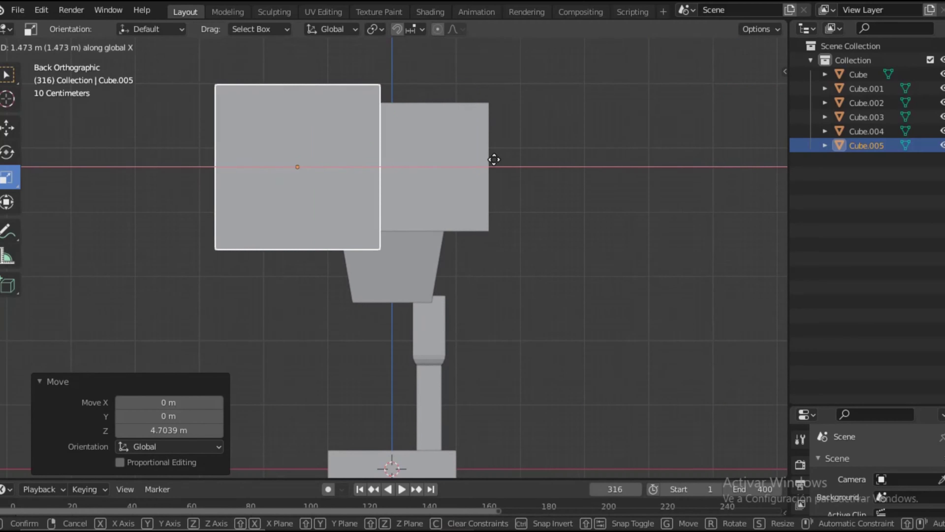
click(494, 161)
- Check the plate's placement in see-through view, then select the neck and head
key(alt+z)
scroll(534, 260, up, 2)
key(alt+z)
mouse_move(231, 225)
middle_down()
mouse_move(242, 275)
mouse_move(453, 342)
middle_up()
shift+click(402, 302)
shift+click(341, 242)
- Review the assembled head from the back and side views, then deselect everything
key(ctrl+KP_1)
key(shift+space)
key(g)
key(alt+a)
mouse_move(409, 287)
middle_down()
mouse_move(246, 274)
mouse_move(141, 237)
mouse_move(335, 264)
middle_up()
key(a)
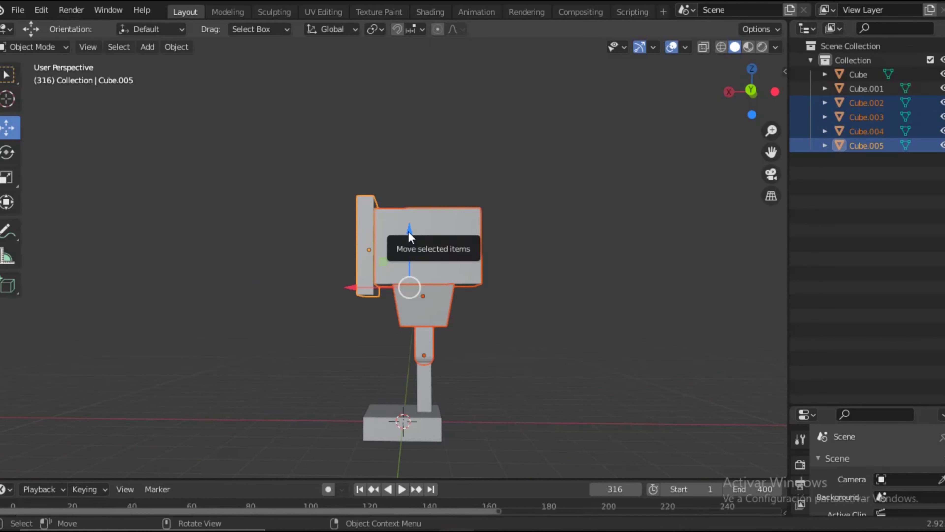
key(KP_3)
key(alt+a)
- Add a lens cylinder at the plate, set to 4.72 m and 0.46 m deep
key(shift+a)
click(581, 306)
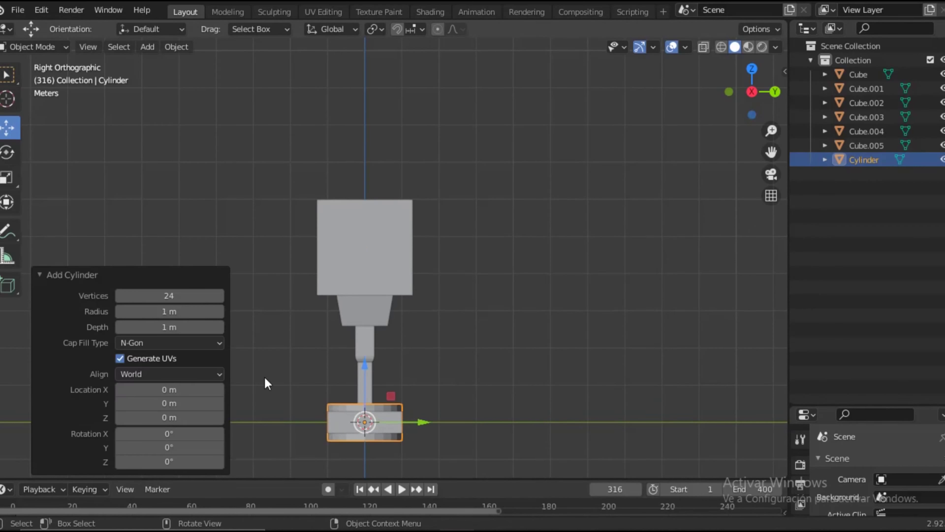
drag(502, 380, 509, 380)
key(ctrl+KP_1)
scroll(393, 257, up, 7)
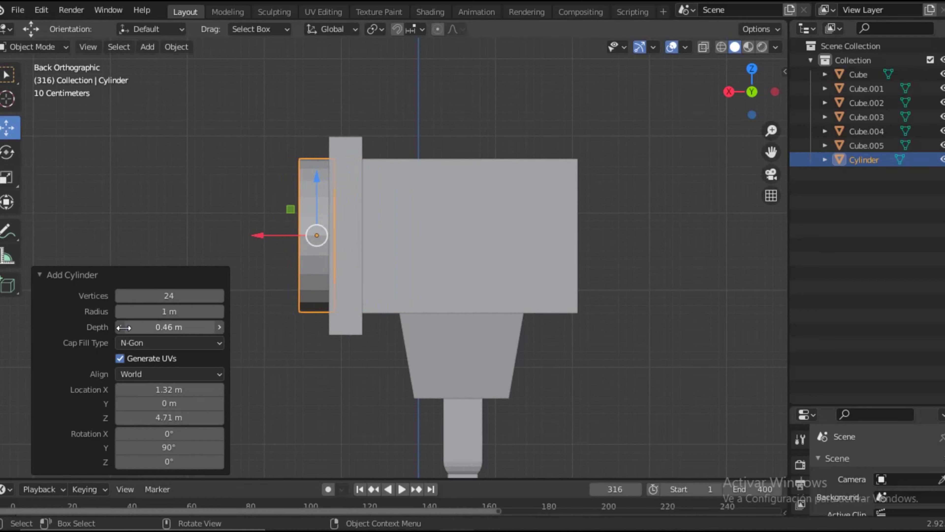
drag(123, 327, 113, 327)
mouse_move(373, 320)
middle_down()
mouse_move(479, 320)
mouse_move(535, 260)
mouse_move(375, 246)
middle_up()
key(KP_3)
key(alt+a)
- Inset the cylinder's front face and push it inward
click(375, 246)
key(Tab)
click(369, 256)
key(i)
click(503, 216)
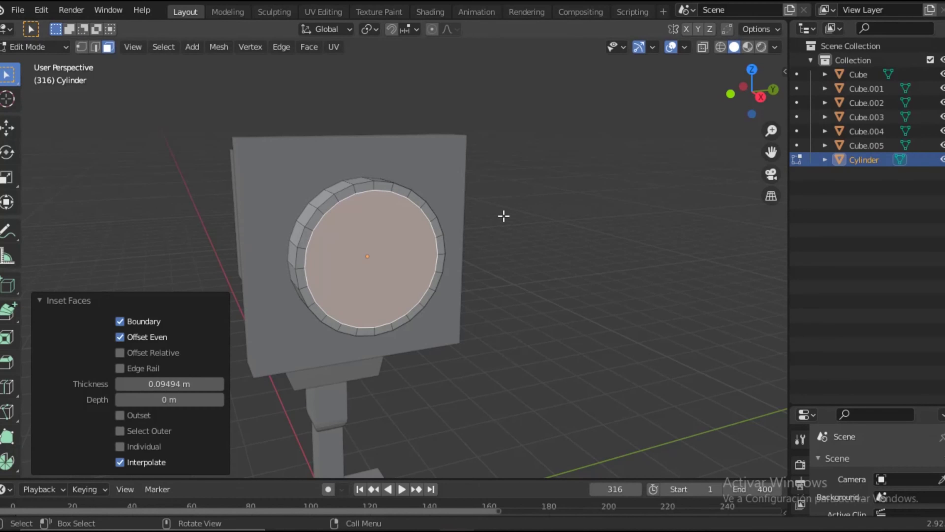
middle_drag(503, 216, 519, 327)
key(e)
click(519, 312)
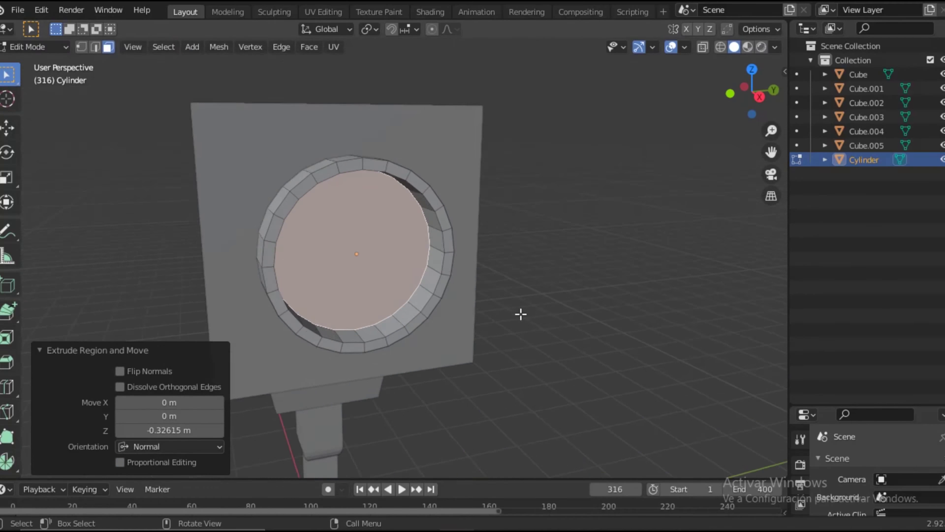
scroll(519, 312, up, 2)
- Bevel the recessed rim edges of the lens
key(2)
key(ctrl+b)
click(611, 314)
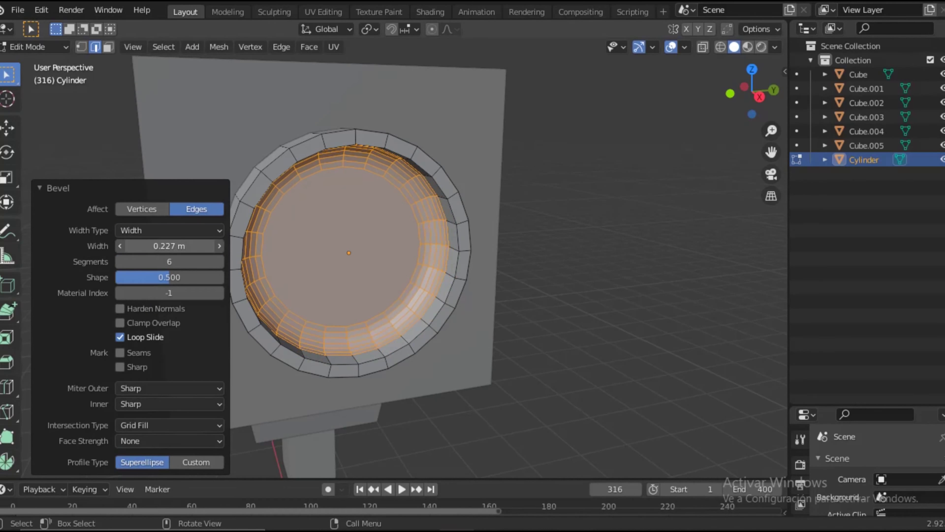
middle_drag(290, 263, 212, 289)
key(Return)
key(Tab)
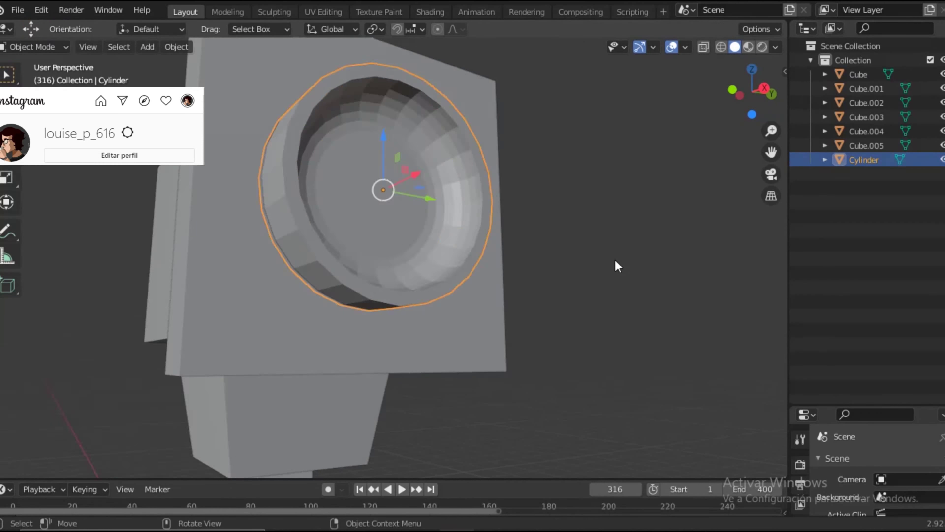
middle_drag(616, 266, 274, 401)
- Inset the lens's centre cap face and push it in to form a rounded bowl
key(Tab)
key(3)
click(339, 206)
key(i)
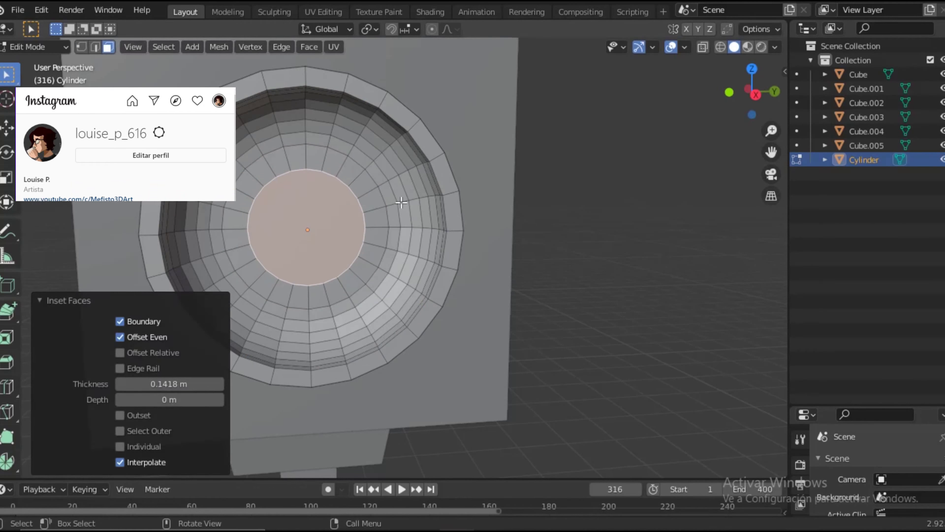
key(e)
mouse_move(327, 216)
middle_down()
mouse_move(465, 283)
mouse_move(524, 253)
mouse_move(583, 240)
mouse_move(458, 264)
mouse_move(391, 458)
middle_up()
click(480, 289)
key(Tab)
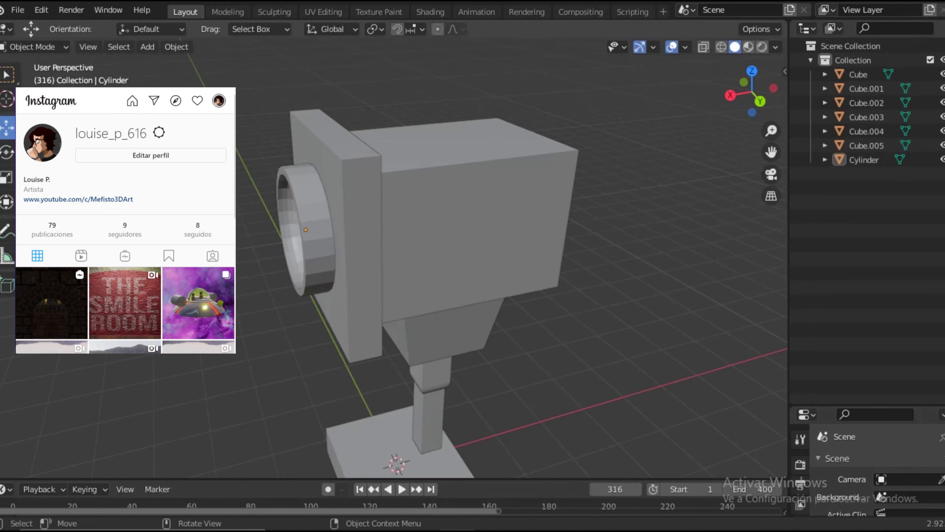
- Add a new cylinder and set its Y rotation to 90
click(753, 87)
key(shift+a)
click(698, 313)
scroll(360, 297, down, 2)
double_click(169, 447)
text(90)
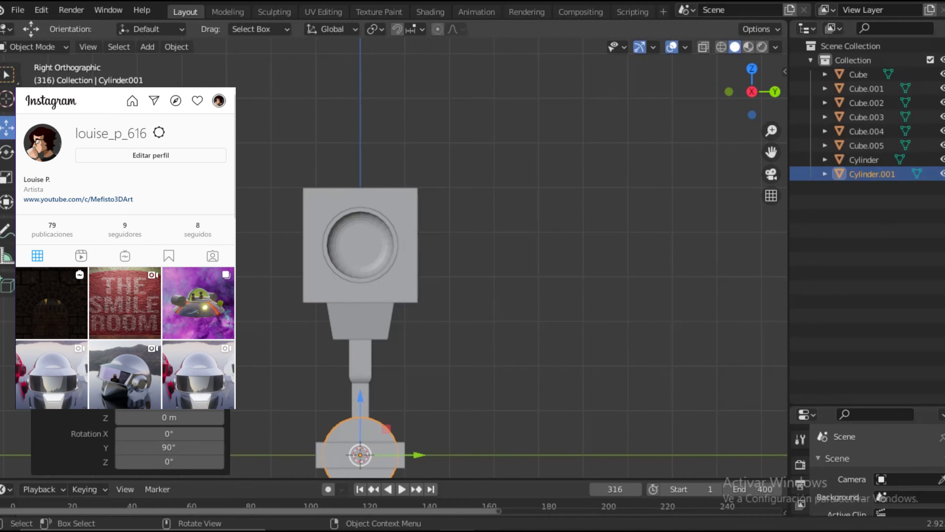
- Place the small cylinder on the head and rotate it 90°
middle_drag(521, 313, 483, 261)
key(KP_3)
middle_drag(521, 313, 458, 268)
key(g)
key(ctrl+KP_1)
key(g)
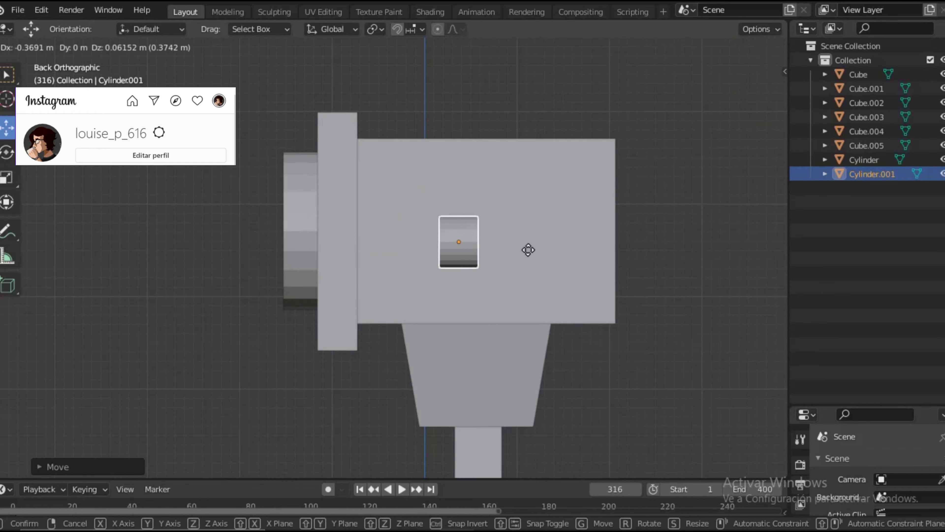
click(528, 250)
key(ctrl+KP_3)
text(r90)
key(Return)
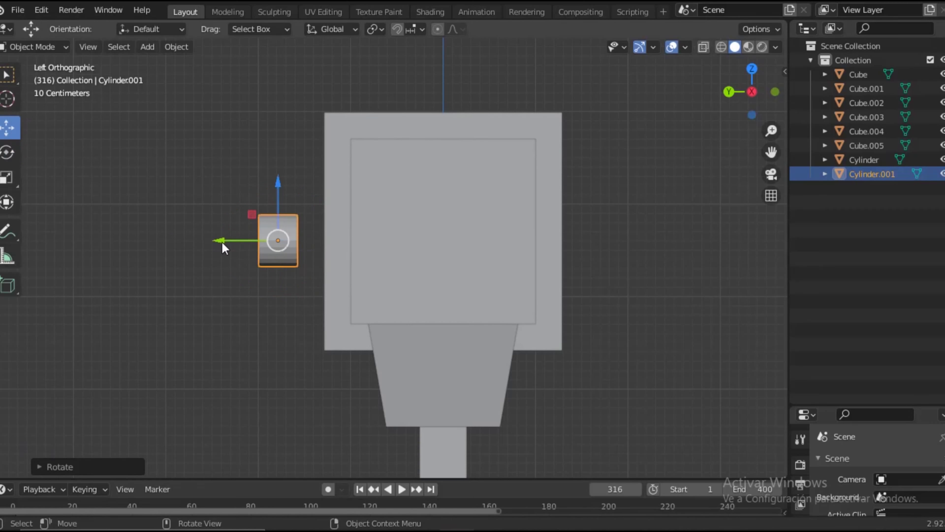
- Reposition the small cylinder, then inset its front face and push it inward
middle_drag(223, 248, 282, 368)
key(g)
click(466, 379)
key(KP_7)
scroll(225, 203, up, 3)
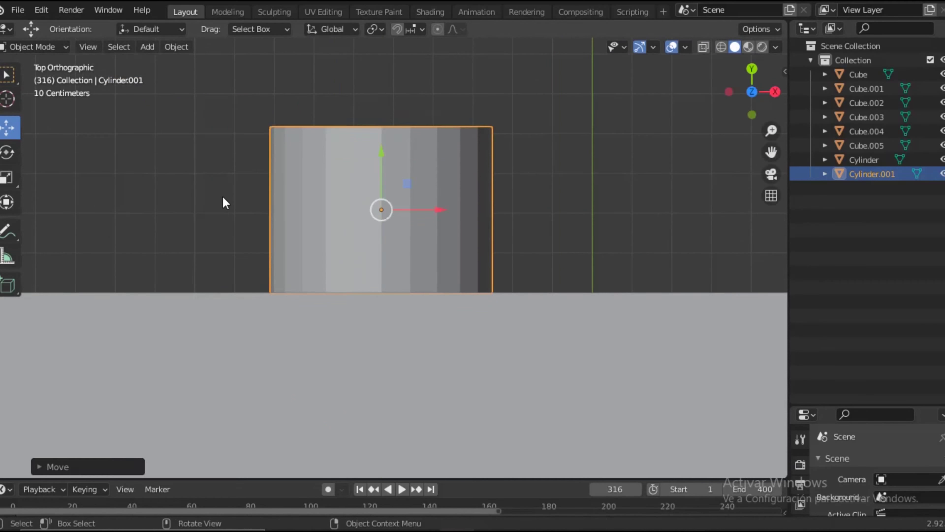
middle_drag(225, 203, 358, 263)
key(Tab)
key(i)
click(496, 275)
key(e)
key(Tab)
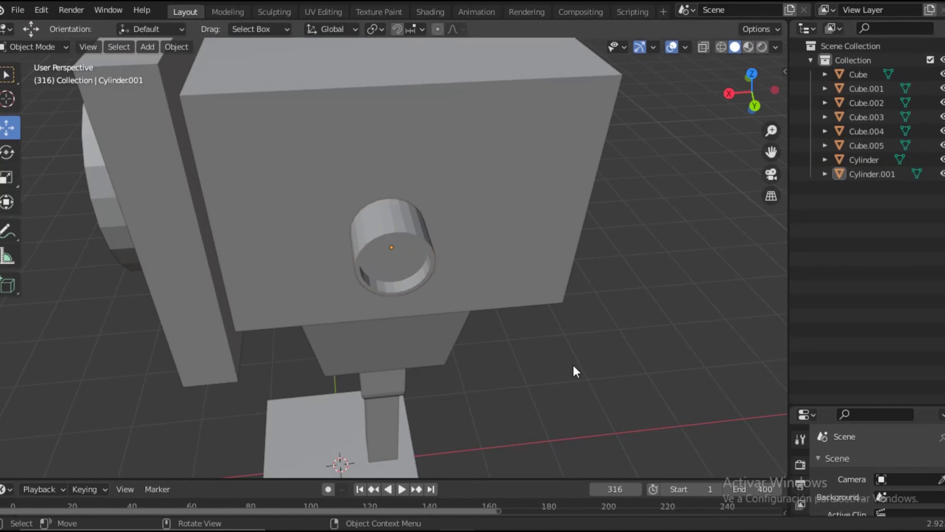
- Hide the side plate and add a cube beside the head, flattened to 0.205 along Y
middle_drag(573, 365, 484, 298)
click(222, 201)
key(h)
key(KP_3)
key(shift+a)
click(594, 257)
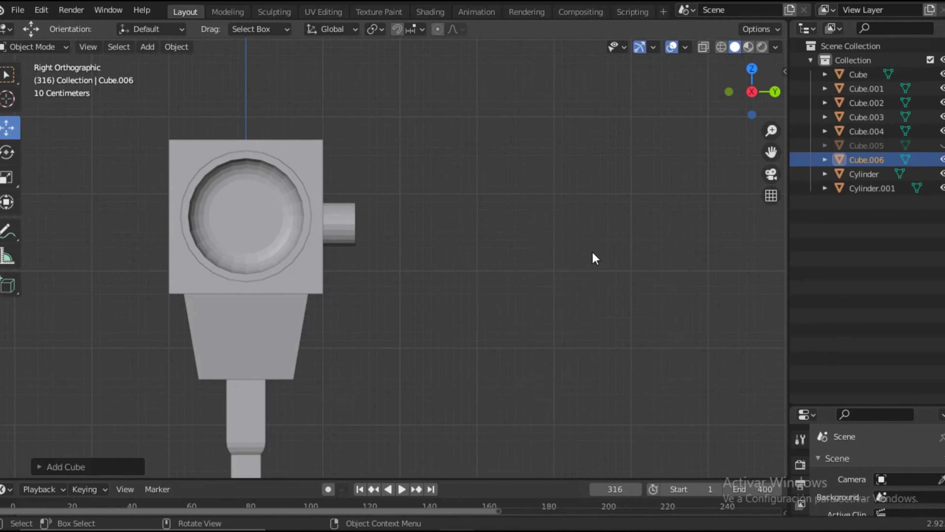
scroll(313, 404, down, 3)
key(g)
click(369, 243)
key(s)
key(y)
click(369, 305)
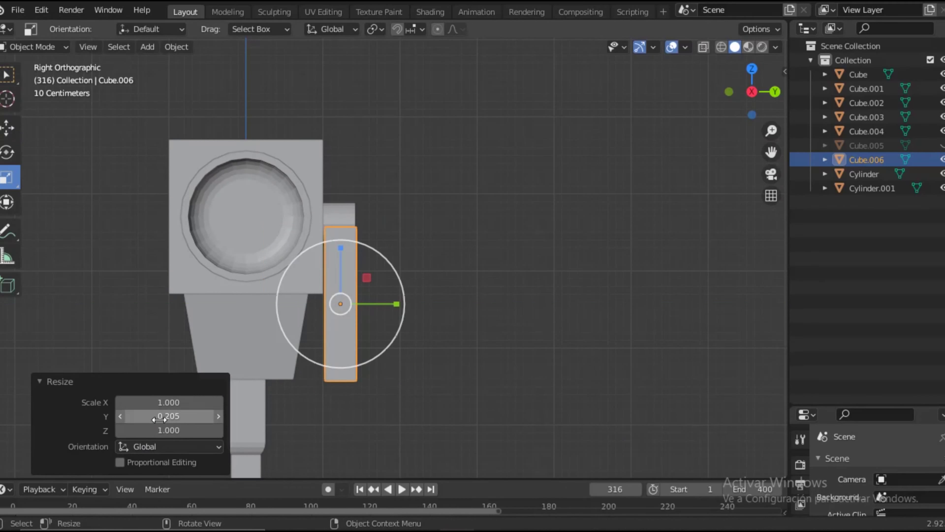
- Reposition and resize the flat cube beside the head
key(g)
mouse_move(373, 323)
middle_down()
mouse_move(317, 317)
mouse_move(506, 344)
middle_up()
click(591, 318)
click(775, 90)
key(s)
click(317, 323)
- Select the top joint cylinder with the upper arm and slide the joint along Y
click(14, 78)
click(388, 190)
key(Tab)
middle_drag(453, 207, 512, 213)
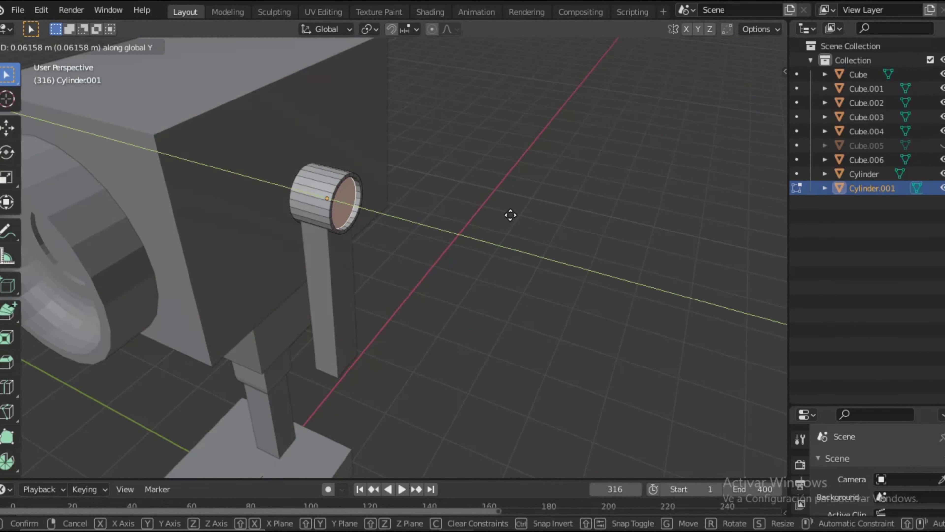
key(Tab)
key(KP_3)
- Duplicate the arm and joint below the original and angle the copy outward
key(shift+d)
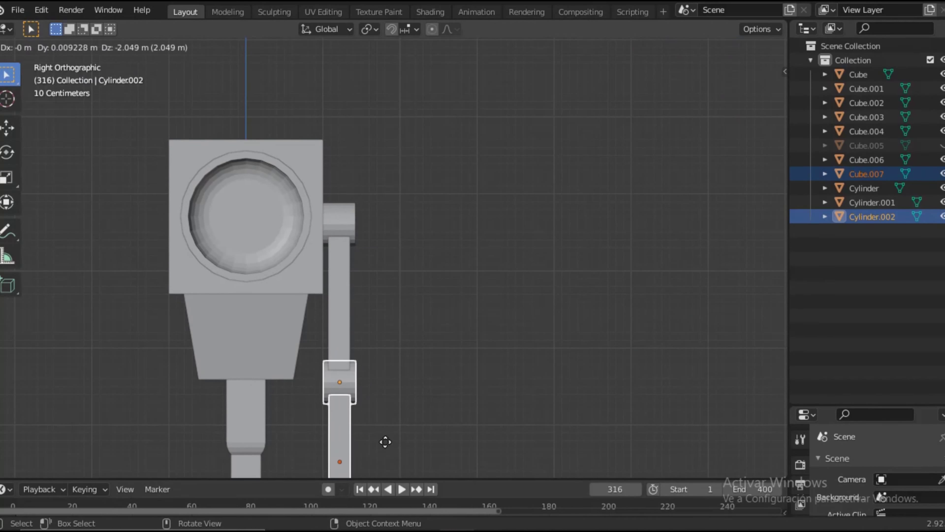
click(384, 441)
middle_drag(419, 413, 223, 290)
click(7, 152)
drag(409, 328, 372, 358)
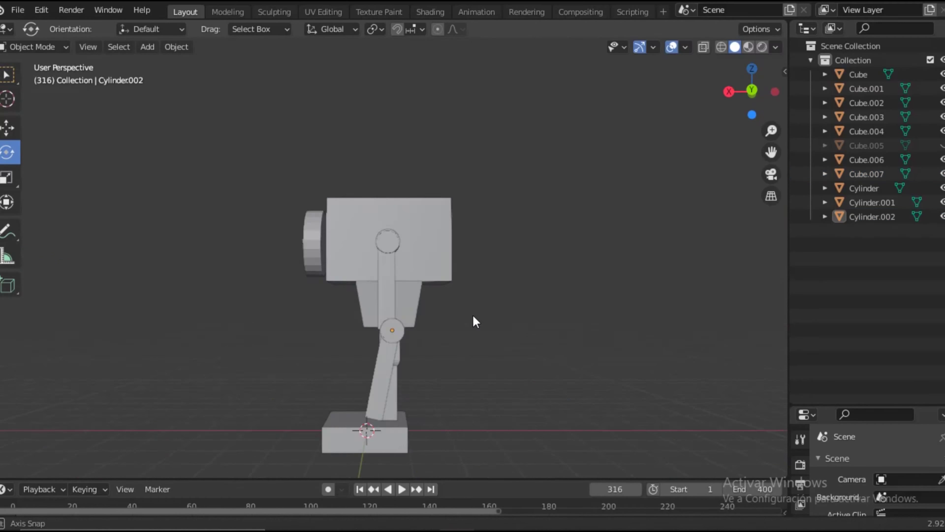
key(KP_3)
- Rotate the original upper arm slightly to fine-tune its angle
shift+click(373, 242)
middle_drag(373, 242, 428, 305)
drag(420, 309, 432, 300)
middle_drag(430, 302, 475, 386)
- Lengthen the lower arm's end and bevel its tip
click(356, 379)
key(Tab)
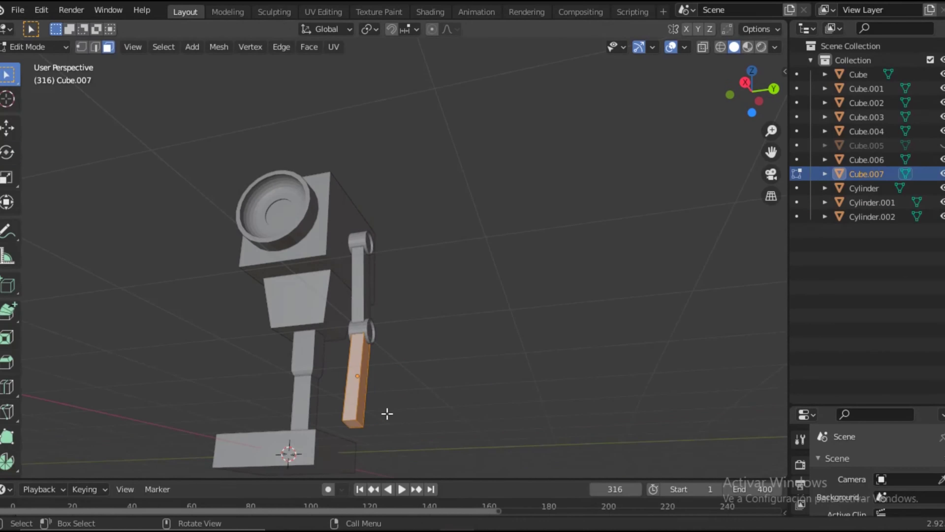
click(401, 393)
middle_drag(401, 393, 355, 239)
click(461, 300)
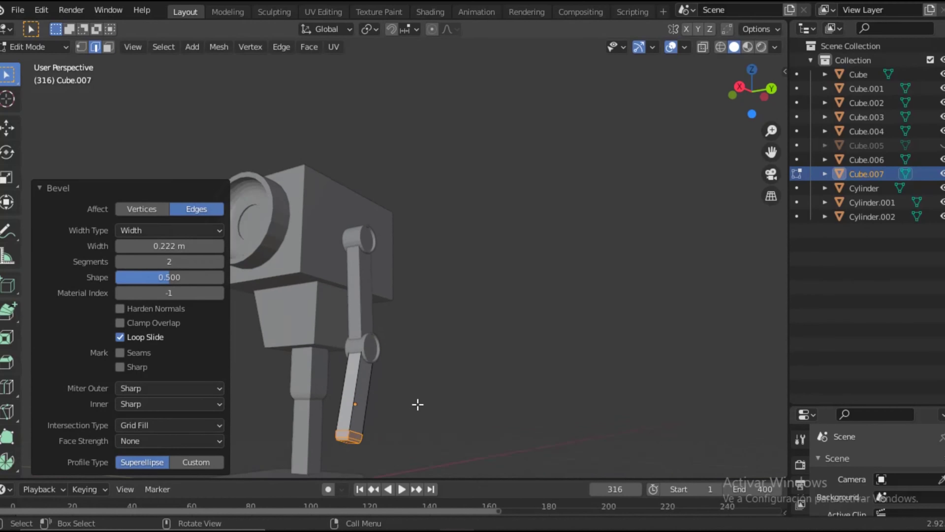
scroll(418, 400, up, 5)
click(49, 188)
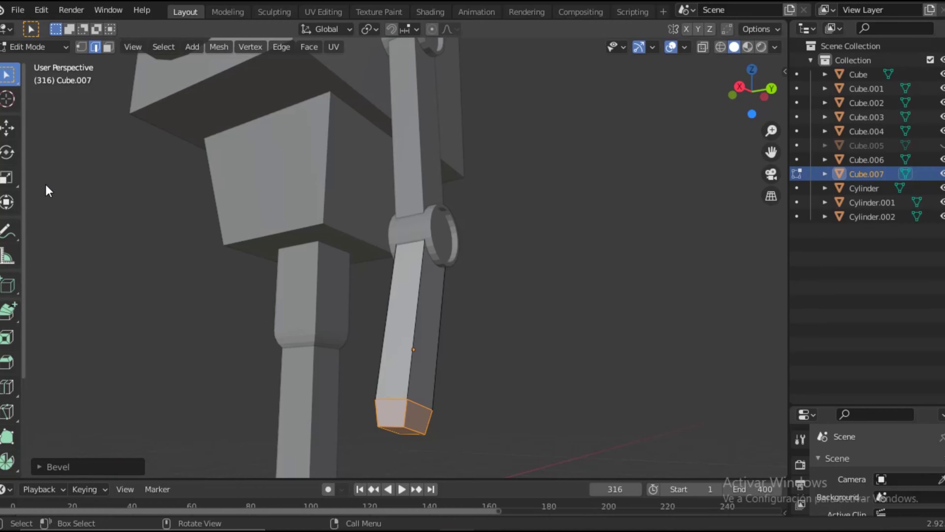
scroll(525, 297, down, 5)
- Add a flat plane to the scene and move it sideways
key(KP_3)
key(Tab)
key(shift+a)
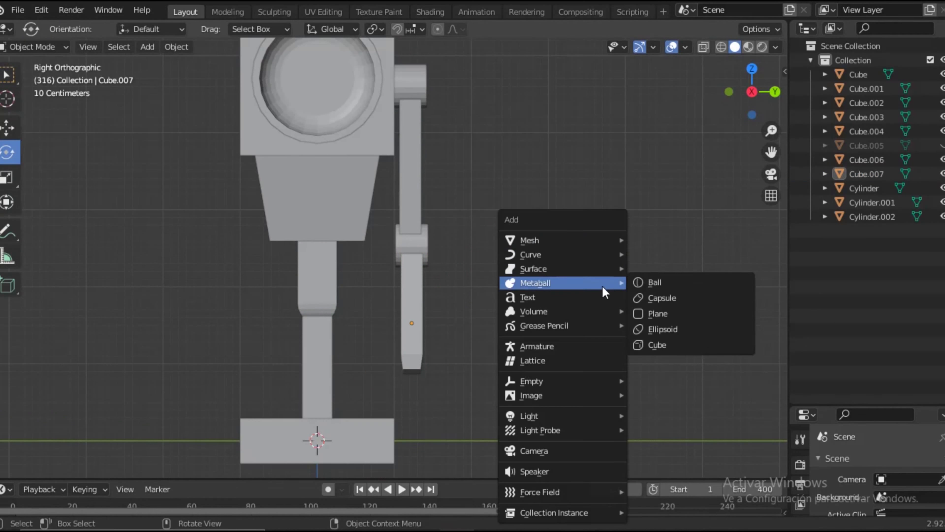
click(648, 242)
key(g)
click(494, 440)
- Lower the plane vertically beneath the lower arm's tip
key(g)
key(z)
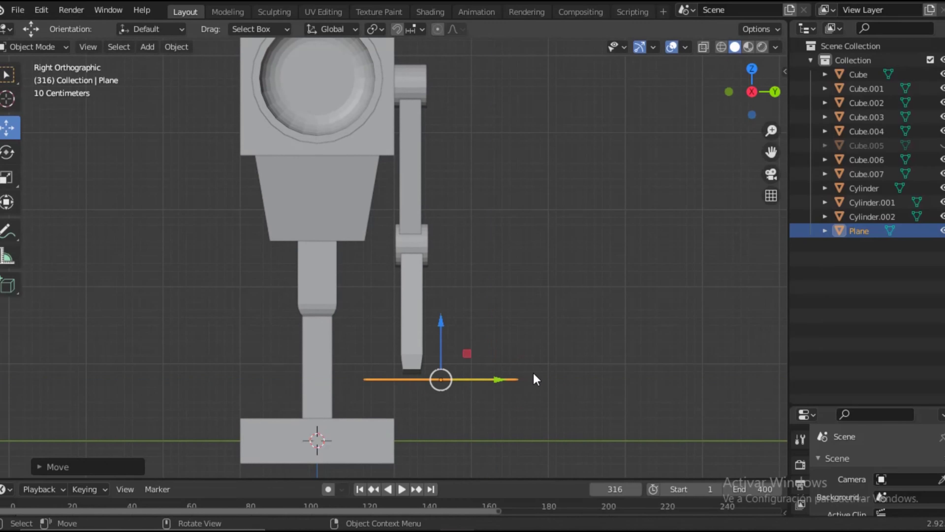
scroll(410, 298, up, 6)
drag(380, 261, 392, 369)
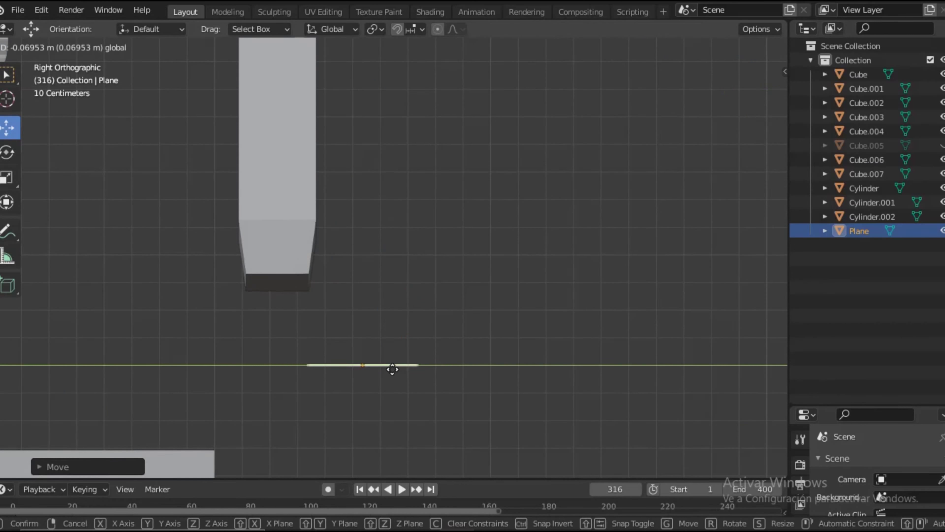
click(326, 377)
key(ctrl+KP_1)
middle_drag(193, 370, 337, 363)
- Rotate the plane upright and position it under the arm tip
key(Tab)
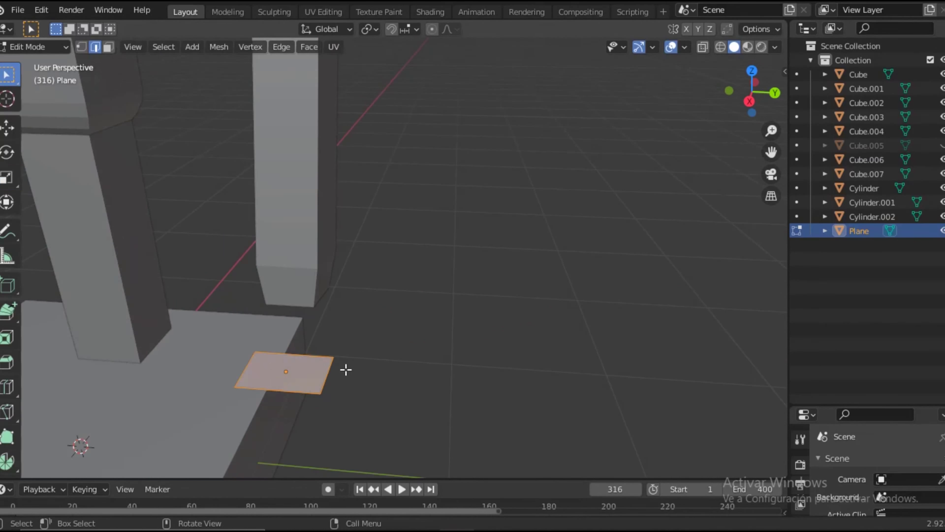
key(Tab)
key(r)
key(ctrl+KP_1)
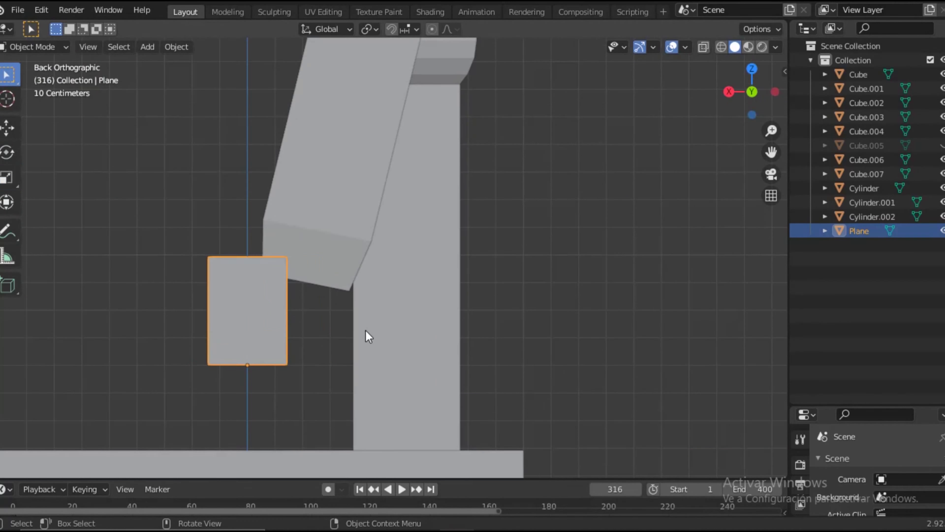
click(422, 338)
key(g)
key(z)
click(439, 355)
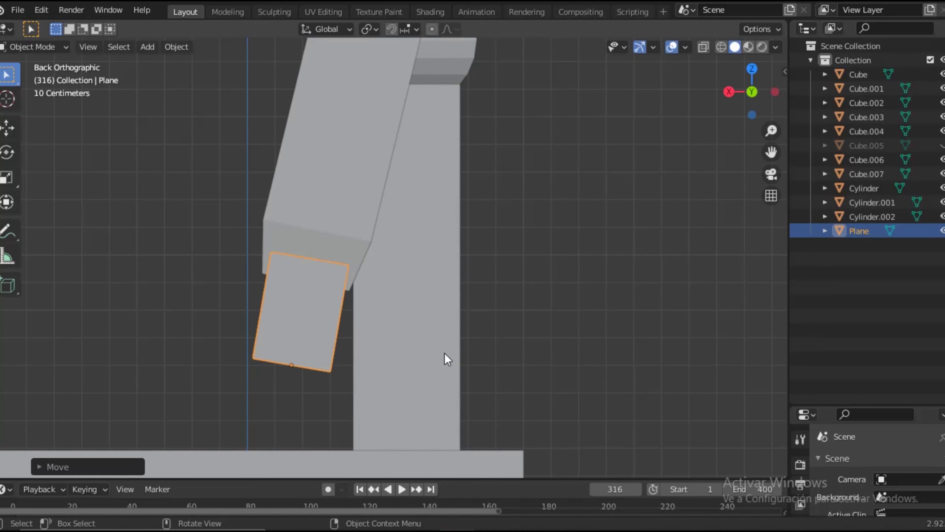
- Extrude the plane's edge along X into an L-shaped plate
mouse_move(445, 353)
middle_down()
mouse_move(514, 363)
mouse_move(396, 354)
middle_up()
key(Tab)
key(g)
key(x)
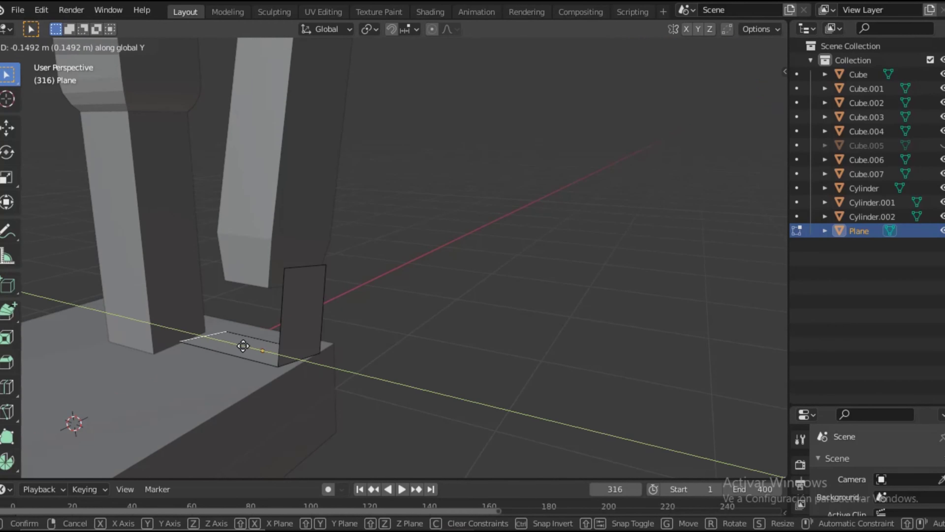
click(242, 346)
key(Tab)
- Give the plate a Solidify modifier with -0.21 m thickness
click(800, 428)
click(843, 300)
click(674, 338)
drag(901, 363, 886, 363)
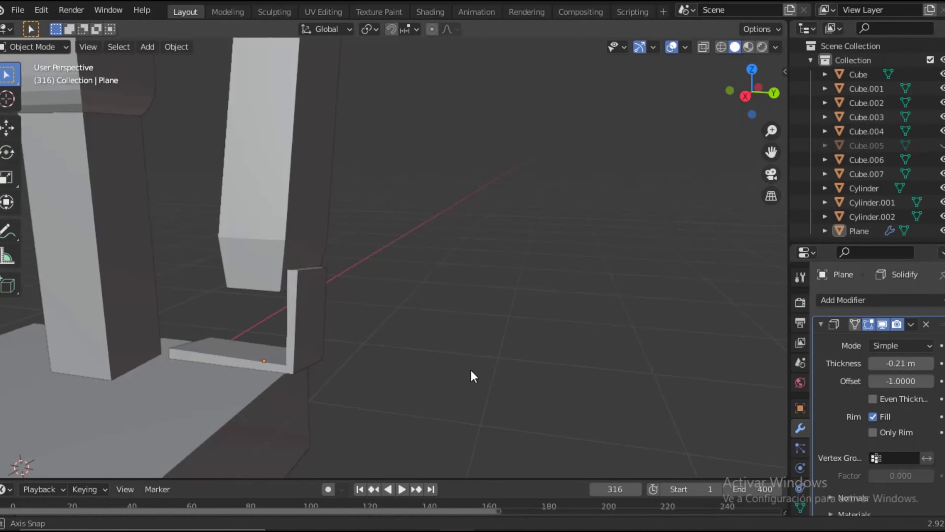
- Rotate the thick plate to match the lower arm's angle
middle_drag(471, 370, 335, 329)
key(KP_3)
key(r)
click(407, 409)
mouse_move(407, 410)
middle_down()
mouse_move(361, 369)
mouse_move(504, 317)
mouse_move(504, 332)
middle_up()
scroll(360, 372, down, 5)
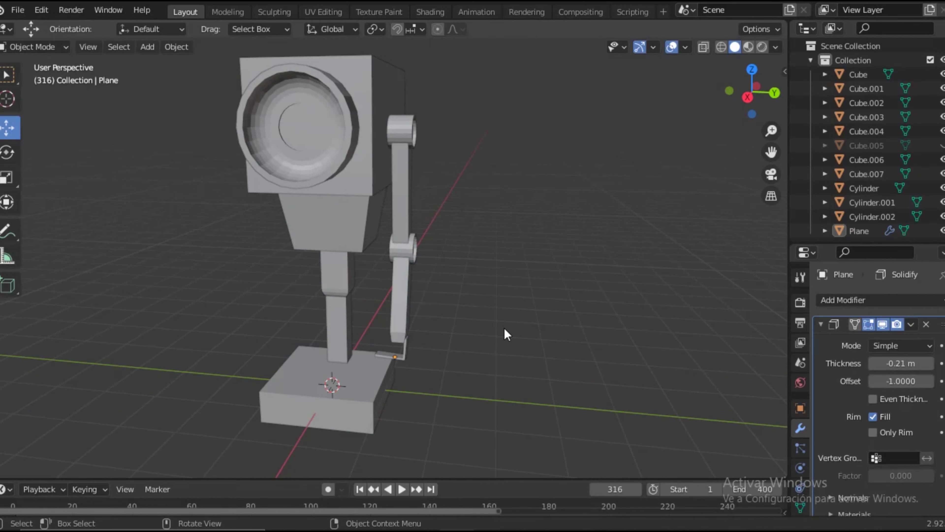
- Box-select all the arm pieces together from the side view
click(747, 97)
scroll(582, 313, up, 2)
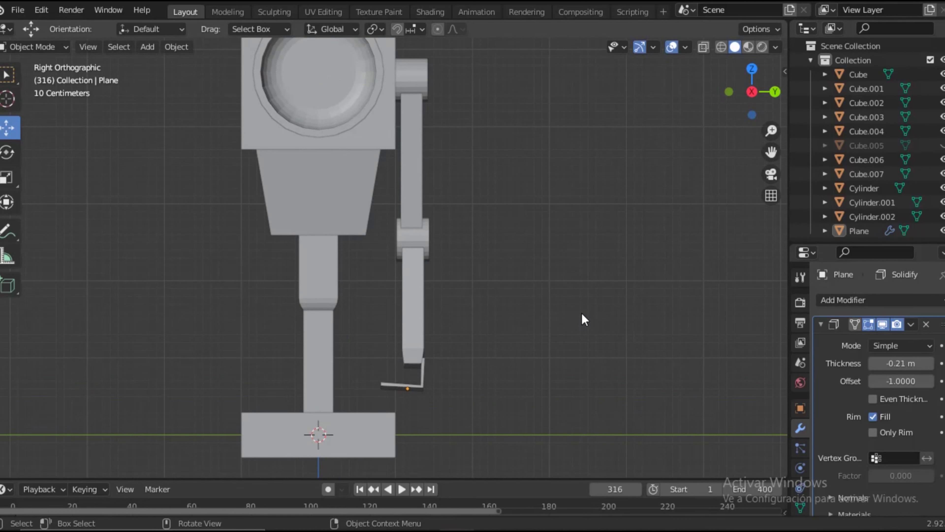
scroll(582, 313, down, 2)
drag(401, 102, 480, 344)
middle_drag(481, 344, 567, 244)
- Start moving the arm pieces, cancel the move, and deselect everything
key(ctrl+KP_1)
scroll(376, 178, up, 2)
key(g)
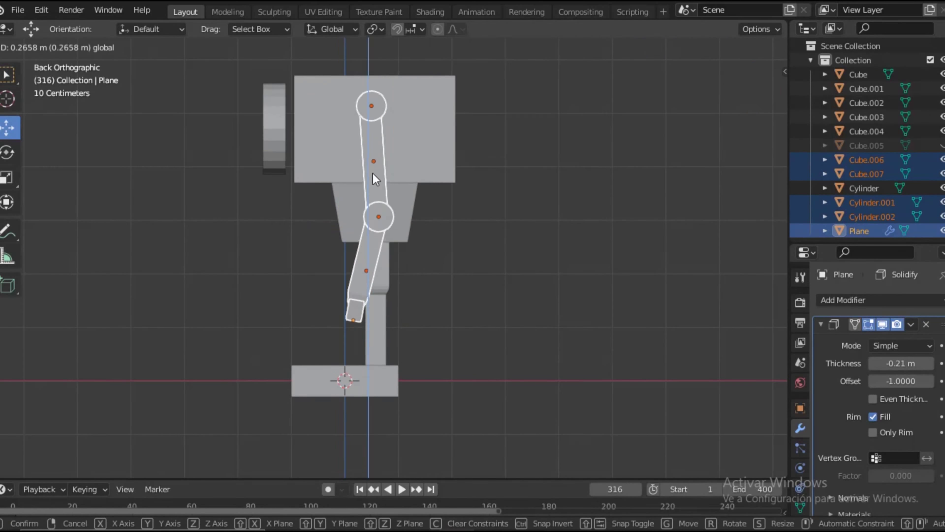
key(Escape)
key(alt+a)
middle_drag(376, 179, 653, 284)
- Add a smaller cube and move it along Y beside the base
key(shift+a)
click(633, 192)
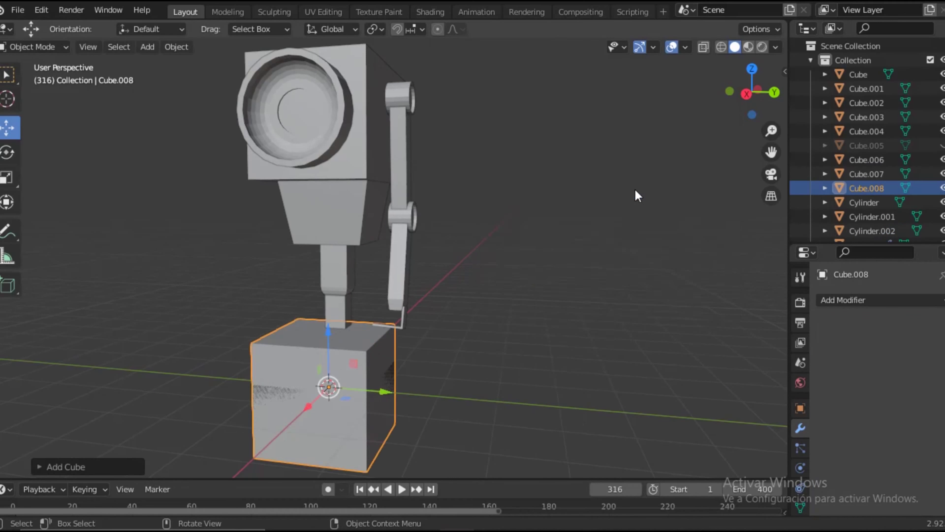
key(KP_3)
key(s)
click(545, 313)
key(g)
key(y)
click(660, 316)
- Rescale Cube.008 into a long, low block and begin editing its mesh
scroll(559, 306, up, 4)
key(s)
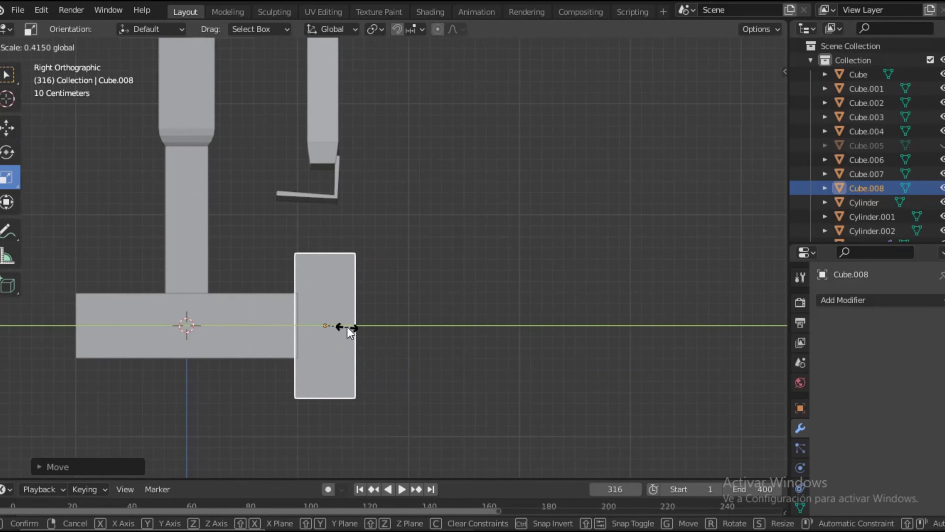
click(404, 311)
drag(756, 85, 737, 100)
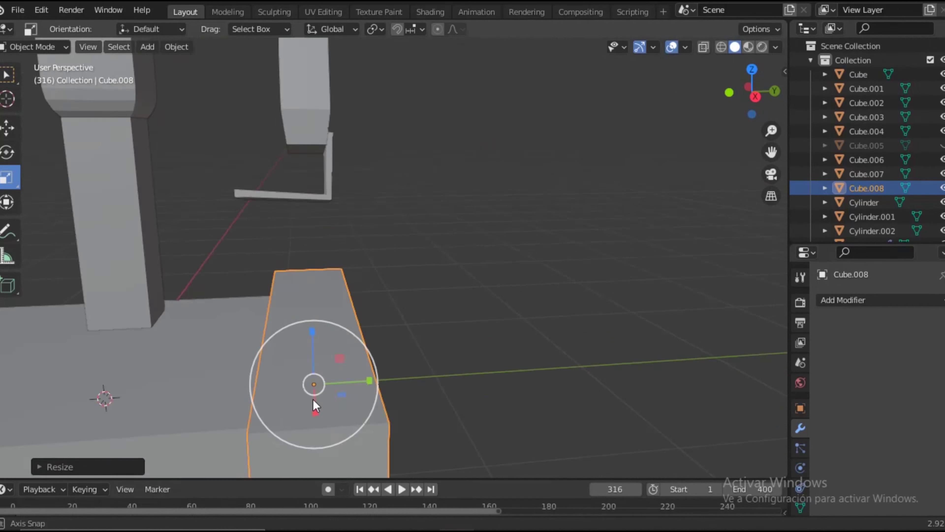
mouse_move(260, 335)
middle_down()
mouse_move(249, 337)
mouse_move(266, 343)
middle_up()
key(Tab)
- Try a first rounded bevel on the block's end edges, then undo it
key(Escape)
middle_drag(372, 308, 460, 334)
key(ctrl+b)
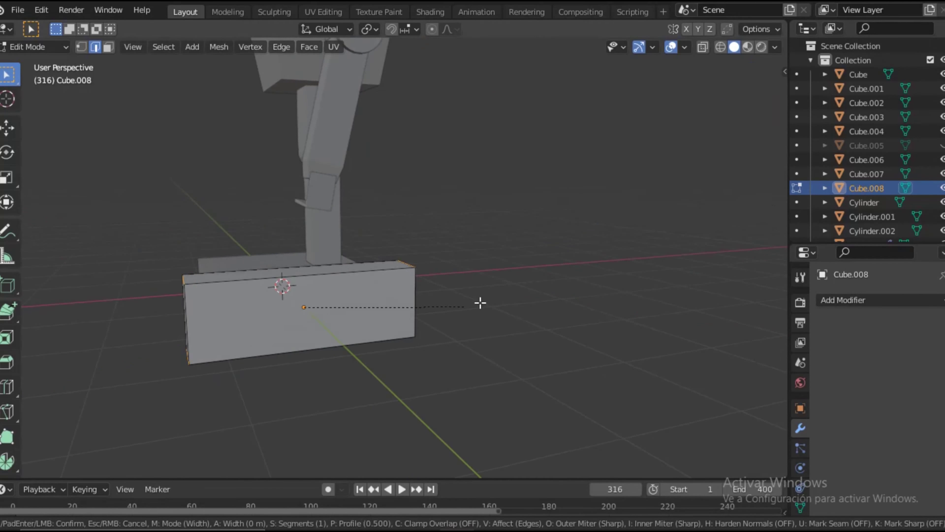
scroll(481, 302, up, 11)
click(481, 302)
middle_drag(482, 302, 303, 296)
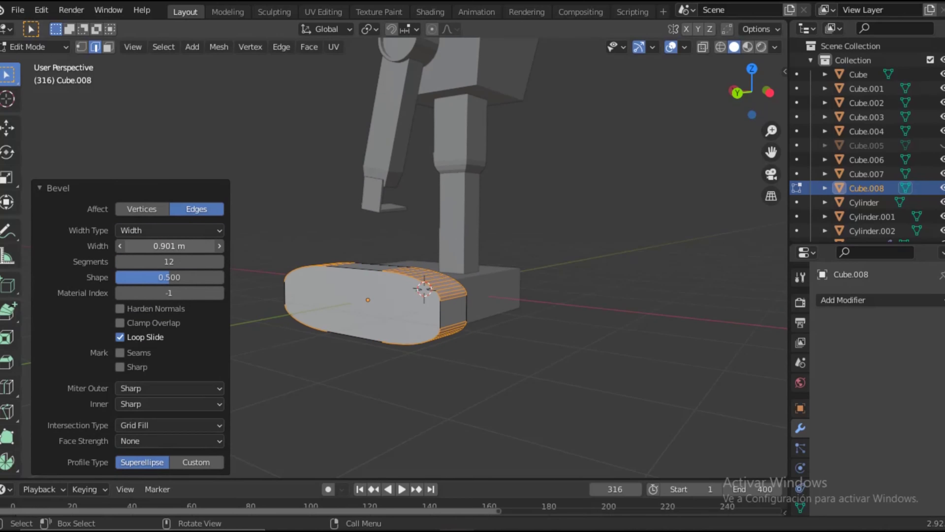
scroll(244, 309, up, 1)
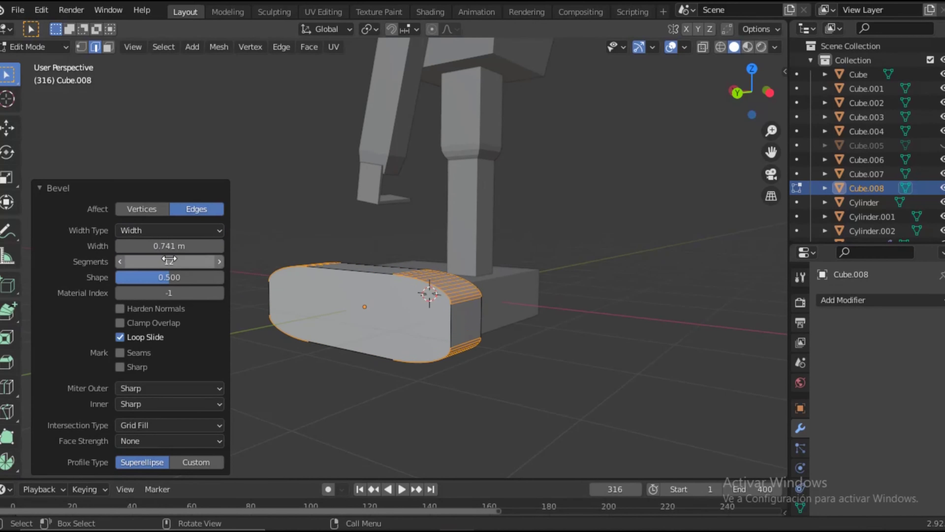
middle_drag(169, 261, 201, 239)
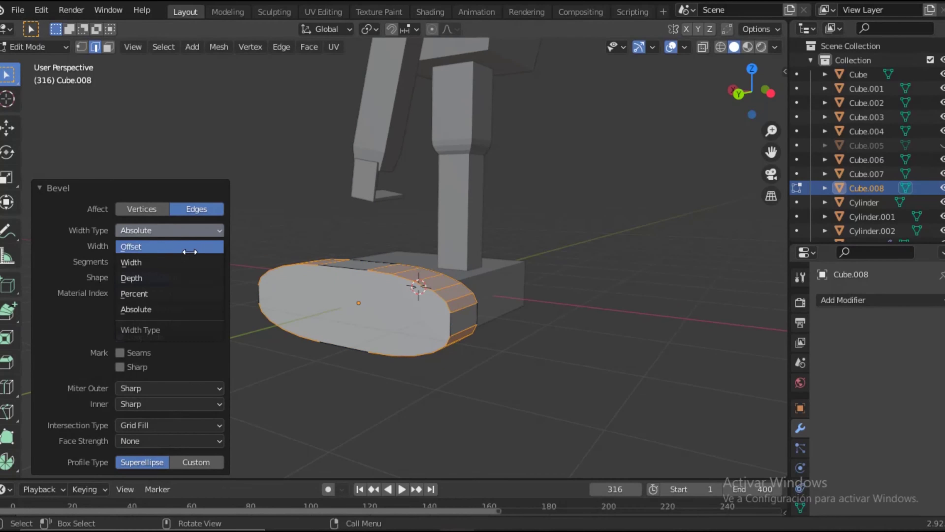
key(Escape)
key(ctrl+z)
- Add a loop cut across the block and try a rounder end bevel, then undo it
key(ctrl+r)
click(359, 297)
key(ctrl+z)
key(ctrl+r)
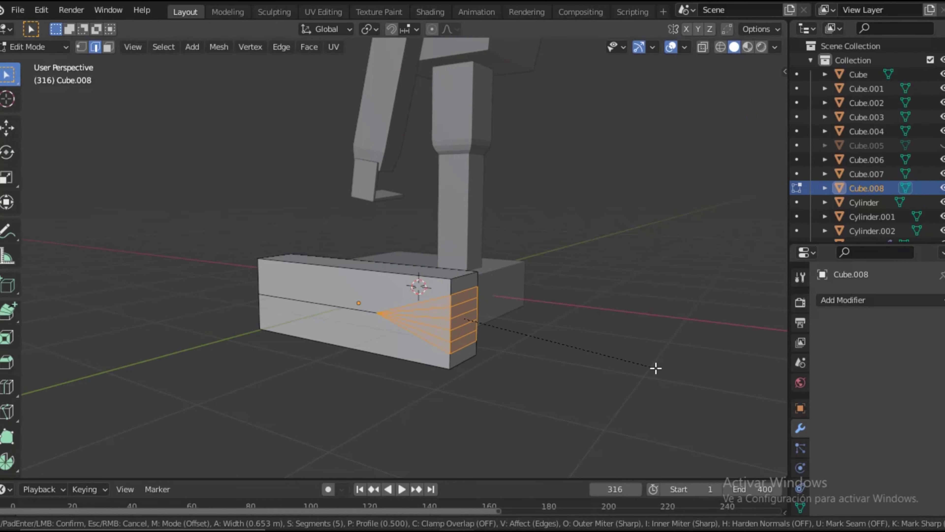
mouse_move(496, 326)
middle_down()
mouse_move(527, 323)
mouse_move(536, 338)
middle_up()
key(ctrl+b)
click(594, 333)
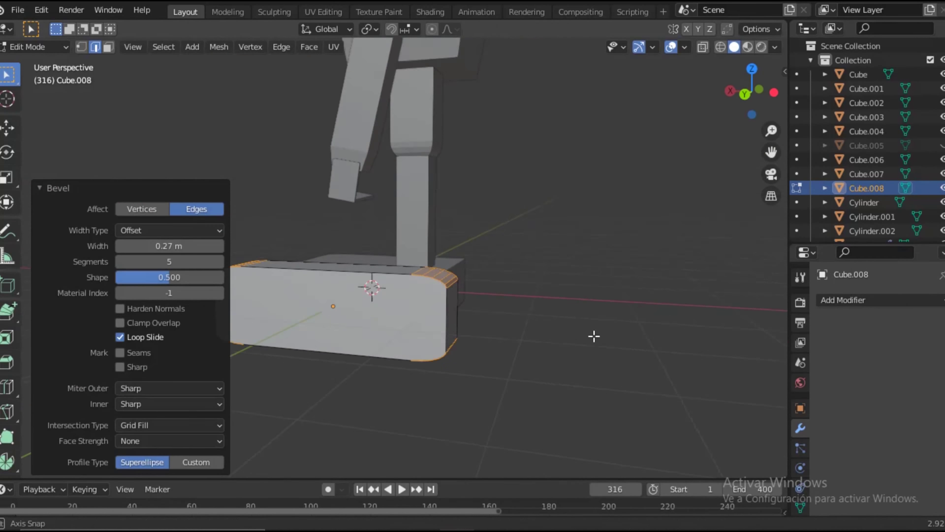
click(149, 209)
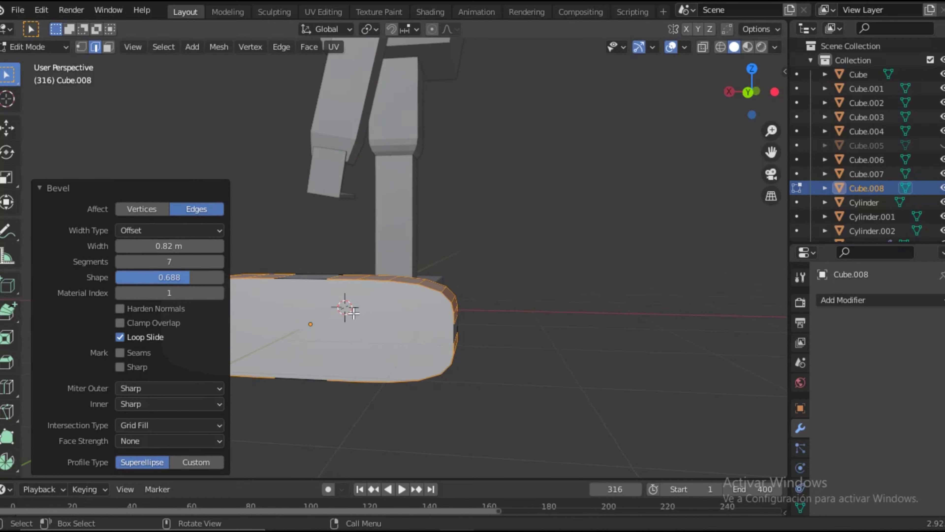
middle_drag(354, 312, 376, 314)
mouse_move(521, 335)
middle_down()
mouse_move(555, 348)
mouse_move(432, 331)
middle_up()
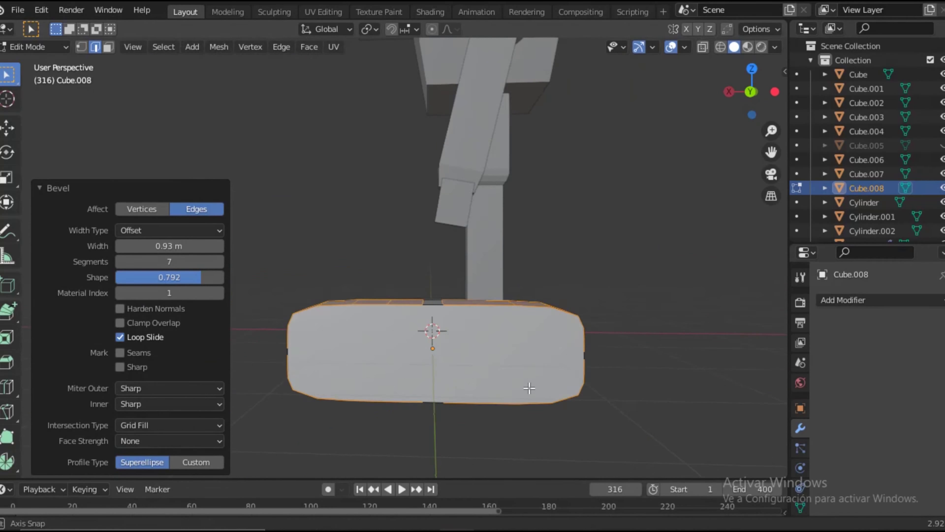
key(ctrl+z)
- Add two vertical loop cuts scaled toward the ends, then bevel the ends with 8 segments
click(7, 386)
click(432, 354)
key(s)
key(x)
click(313, 348)
key(w)
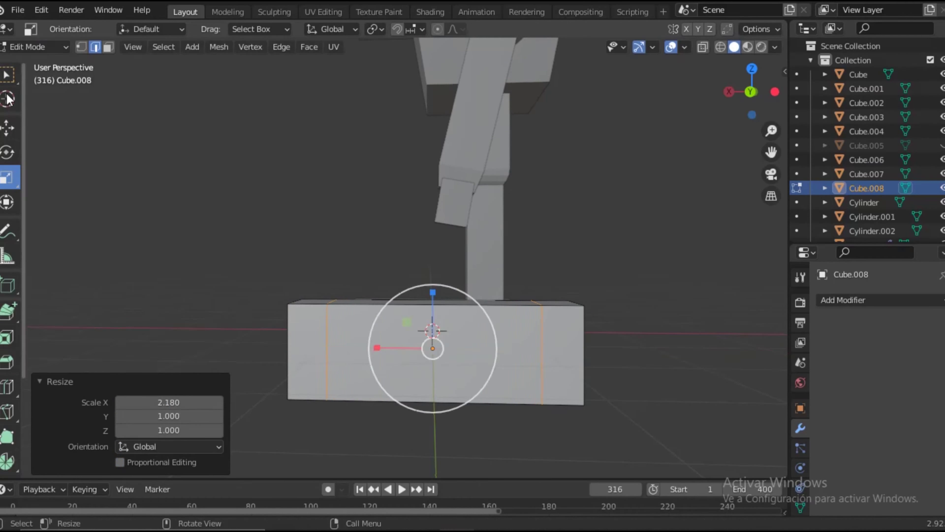
mouse_move(312, 347)
middle_down()
mouse_move(243, 327)
mouse_move(237, 256)
mouse_move(291, 356)
mouse_move(538, 401)
middle_up()
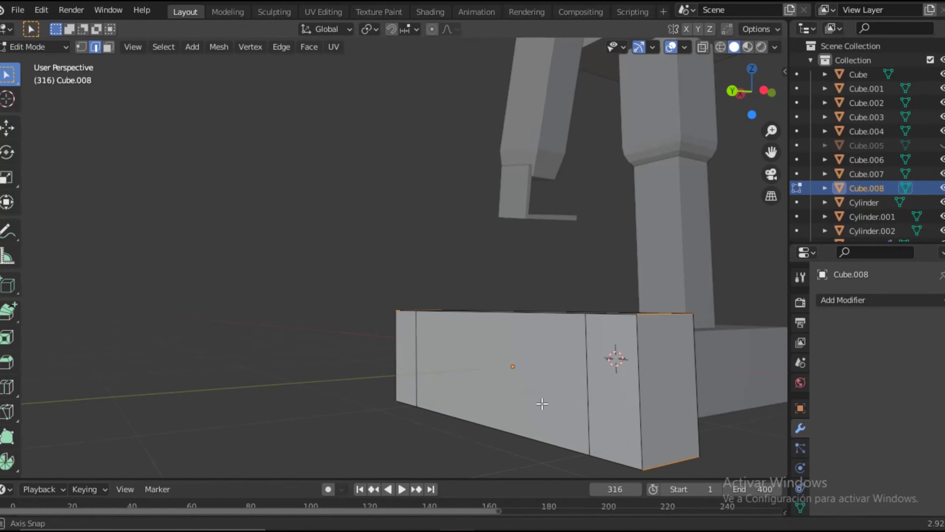
key(ctrl+b)
click(637, 287)
click(169, 231)
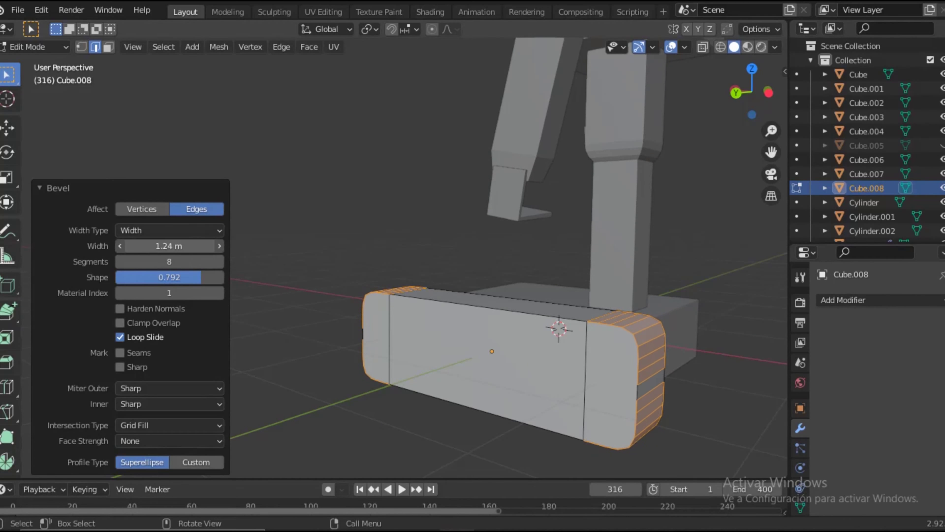
key(Tab)
- Select the track's side face and try a first inset, then undo it
middle_drag(620, 342, 354, 323)
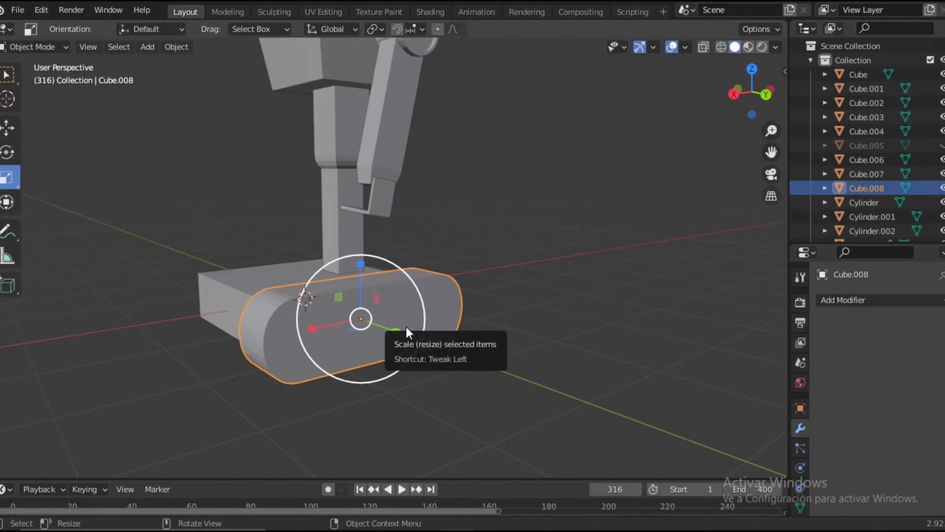
key(Tab)
click(108, 46)
ctrl+click(390, 316)
key(i)
click(466, 294)
middle_drag(465, 295, 562, 276)
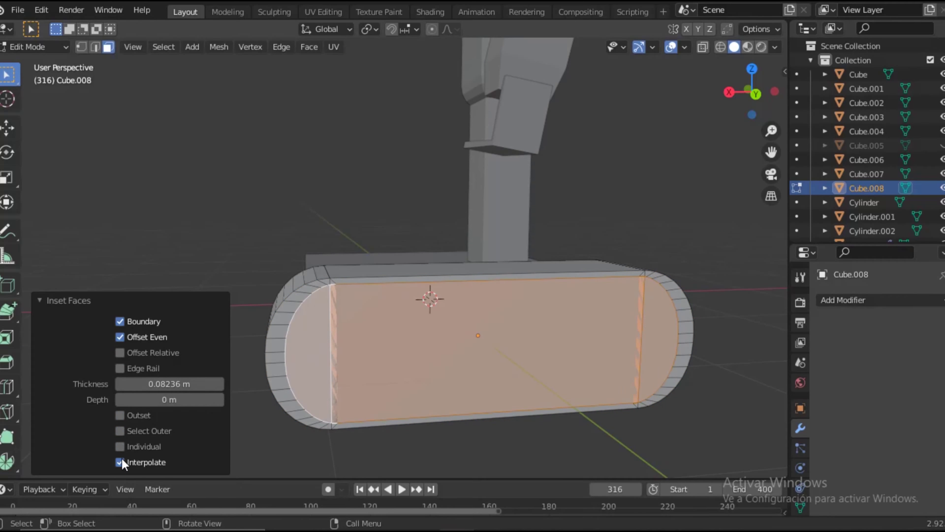
key(ctrl+z)
- From the back view, inset the side face by 0.063 m, enlarge it, and deselect
key(ctrl+KP_1)
key(i)
click(559, 271)
scroll(461, 149, up, 5)
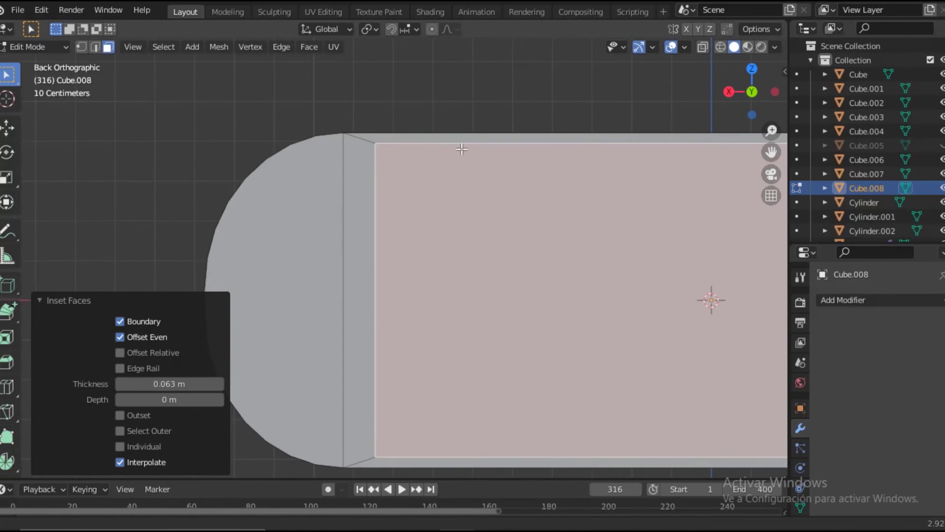
scroll(461, 149, down, 4)
key(shift+space)
key(s)
drag(428, 263, 411, 264)
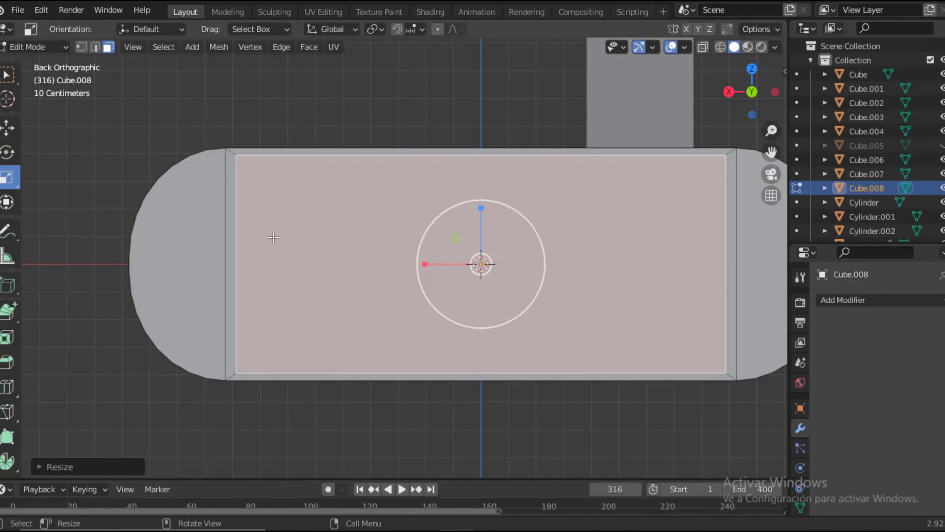
key(w)
click(616, 63)
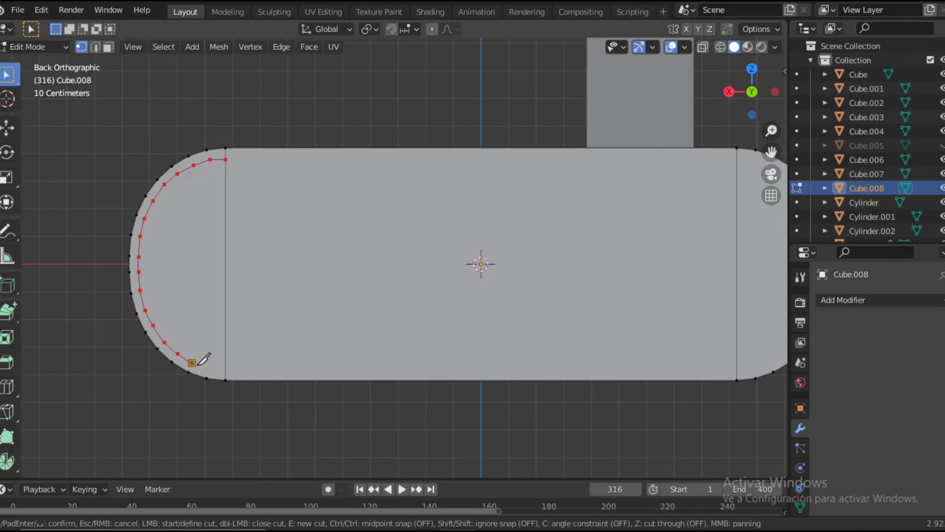
- Finish the knife cut along the inside of the track's rounded ends
click(737, 370)
middle_drag(737, 370, 489, 360)
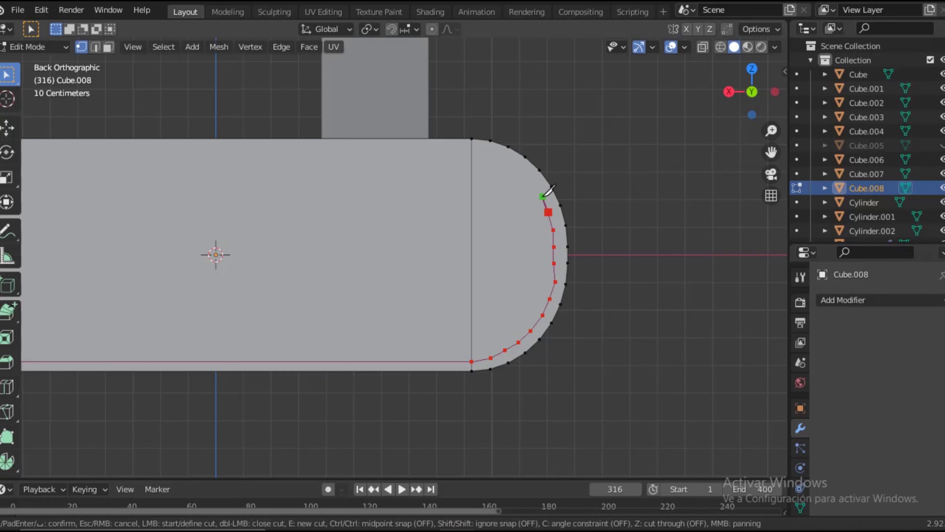
scroll(506, 190, down, 3)
key(Return)
scroll(491, 169, up, 4)
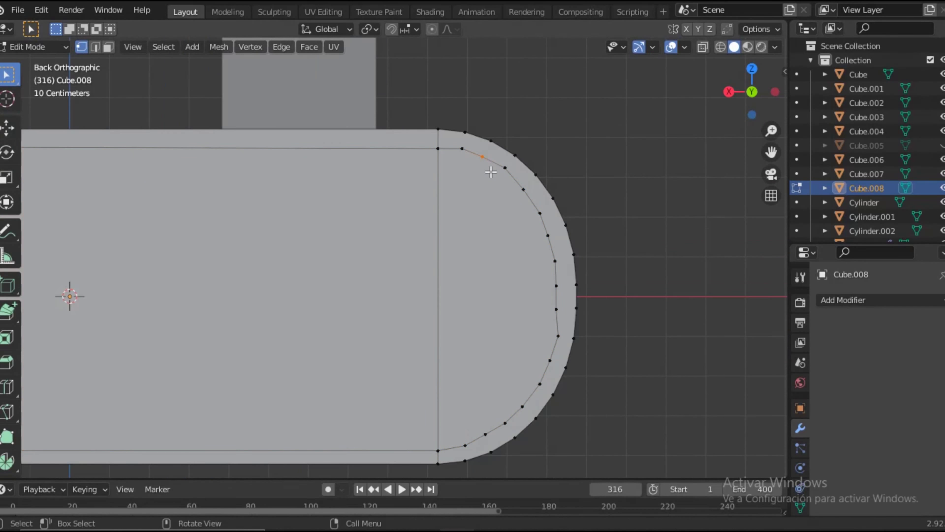
- Move the new cut's vertices on both rounded ends into place
click(482, 156)
key(g)
key(g)
click(528, 190)
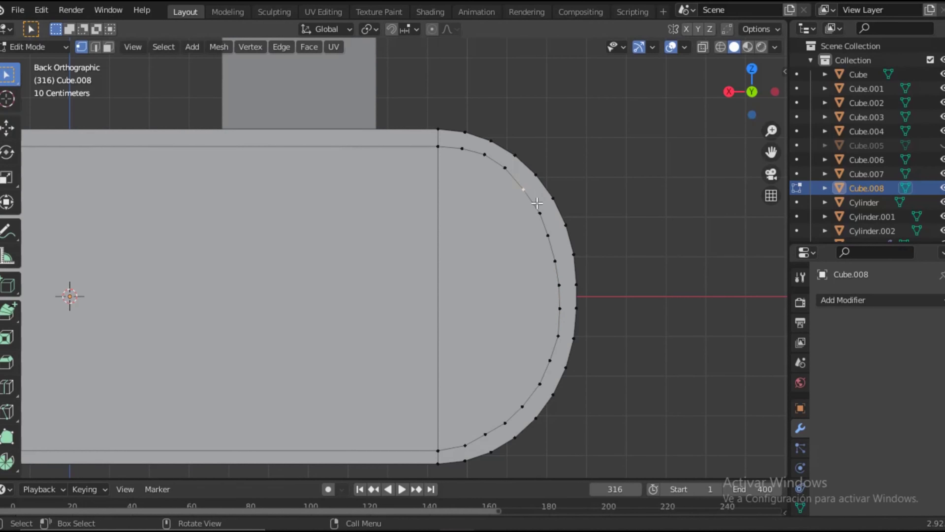
scroll(648, 247, down, 3)
scroll(321, 175, up, 3)
click(244, 90)
key(g)
click(320, 175)
scroll(382, 213, down, 3)
scroll(223, 149, up, 3)
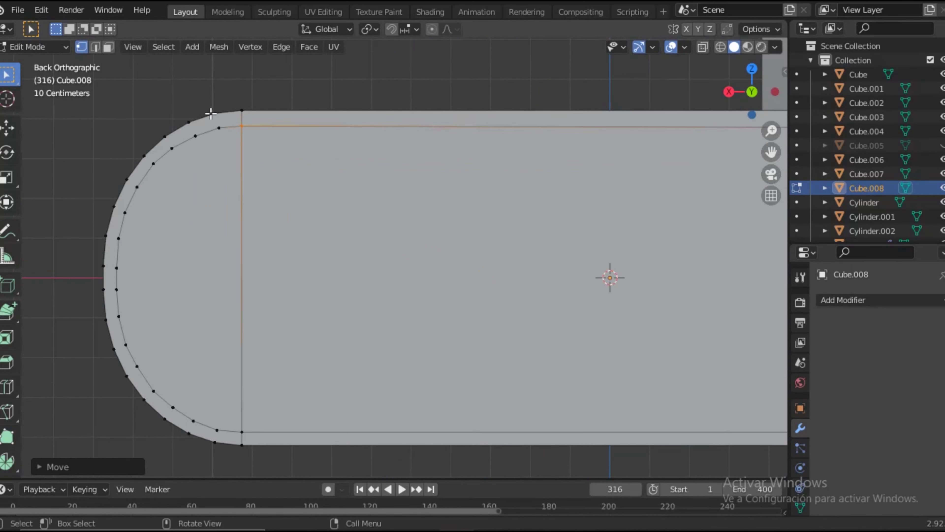
middle_drag(223, 148, 281, 127)
key(ctrl+KP_1)
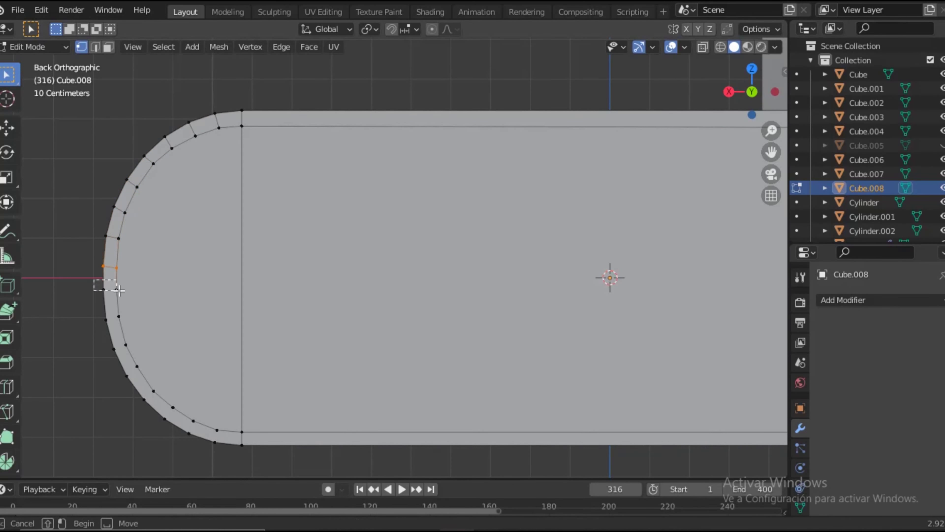
- Dissolve the two vertical edges, extrude the side face inward, and return to Object Mode
scroll(187, 424, down, 3)
scroll(498, 122, up, 3)
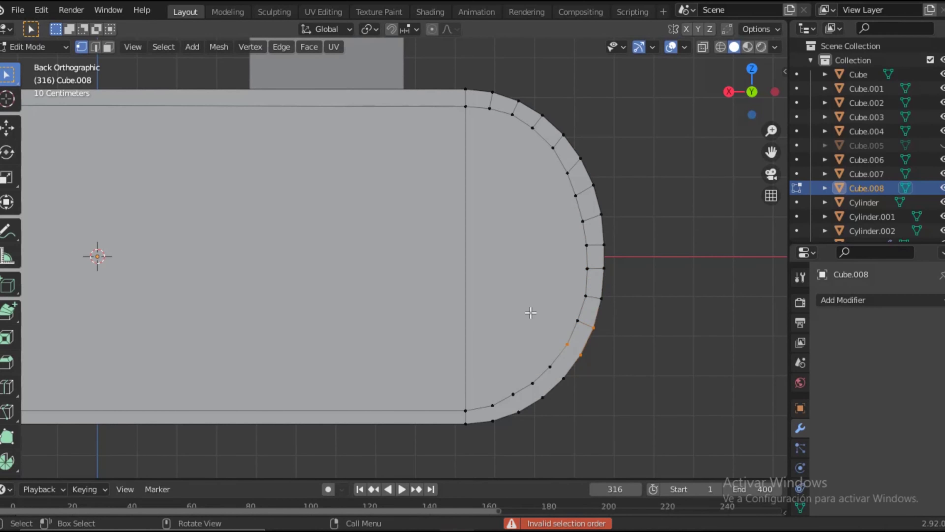
scroll(485, 396, down, 3)
shift+middle_drag(314, 270, 459, 294)
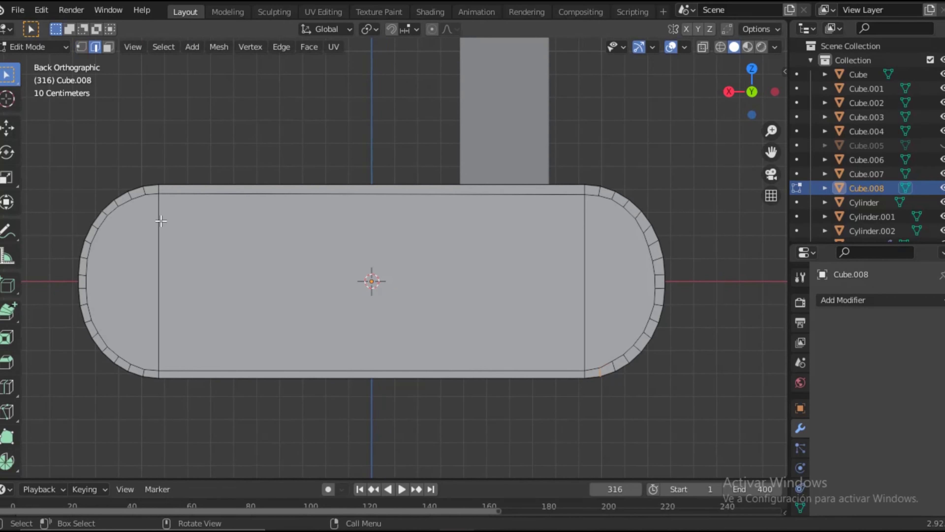
key(x)
click(551, 289)
middle_drag(580, 300, 410, 327)
key(e)
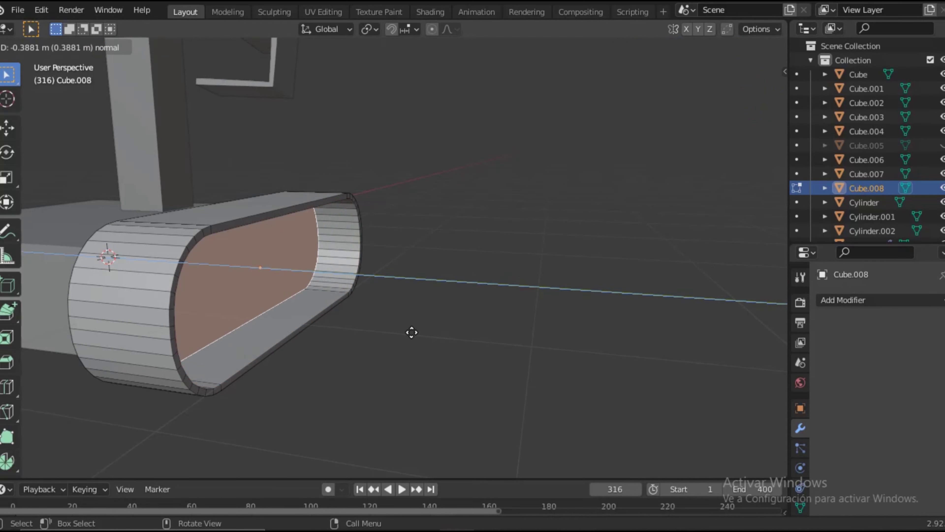
key(Tab)
middle_drag(469, 331, 562, 327)
key(shift+space)
key(s)
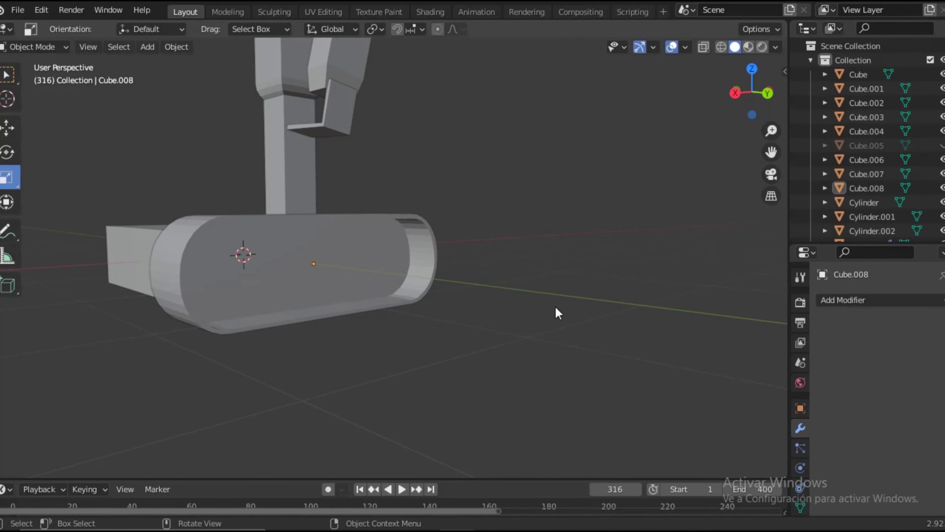
key(shift+a)
- Add a cylinder rotated 90° on X, shrink it to wheel size, and move it along the track
click(632, 323)
click(71, 468)
double_click(169, 433)
middle_drag(446, 260, 558, 261)
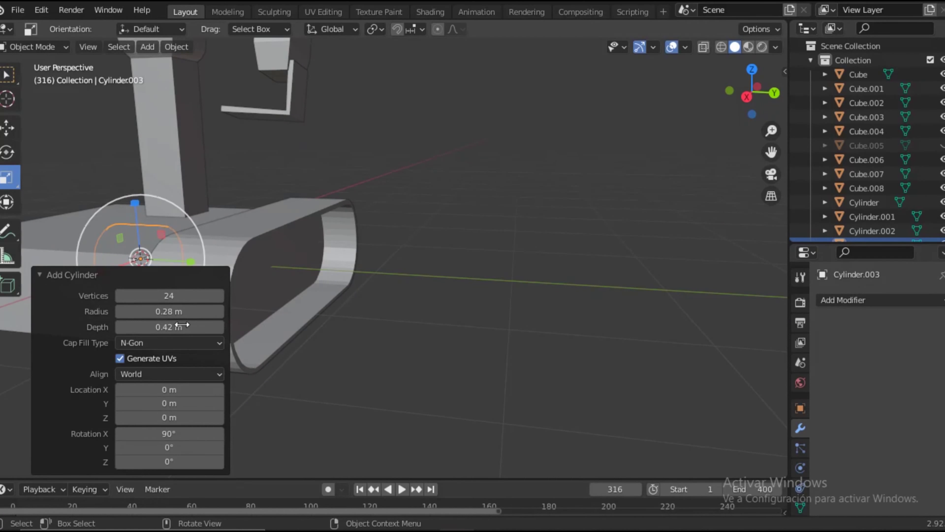
key(s)
key(shift+space)
key(g)
key(ctrl+KP_1)
click(685, 47)
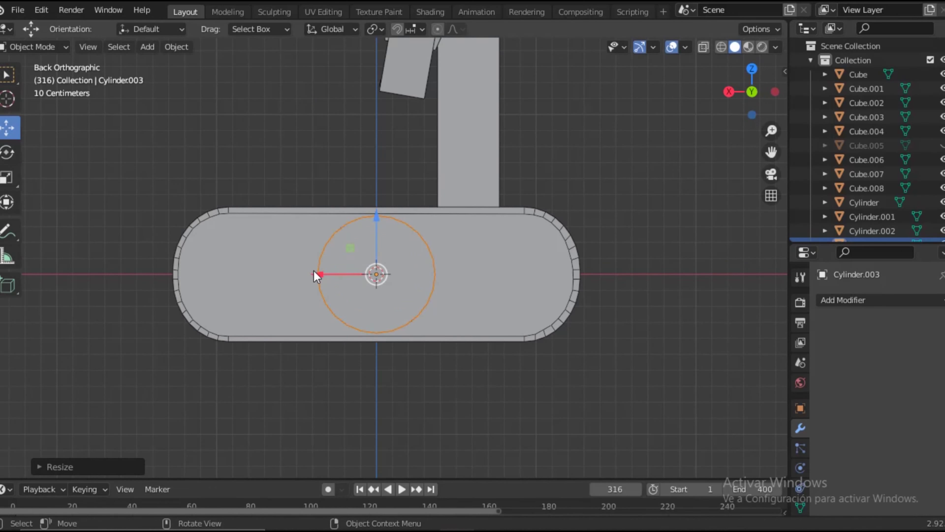
mouse_move(316, 275)
mouse_down()
mouse_move(453, 274)
mouse_move(436, 276)
mouse_up()
- Give the wheel an Array modifier with Count 3, centred inside the track
click(843, 300)
click(687, 50)
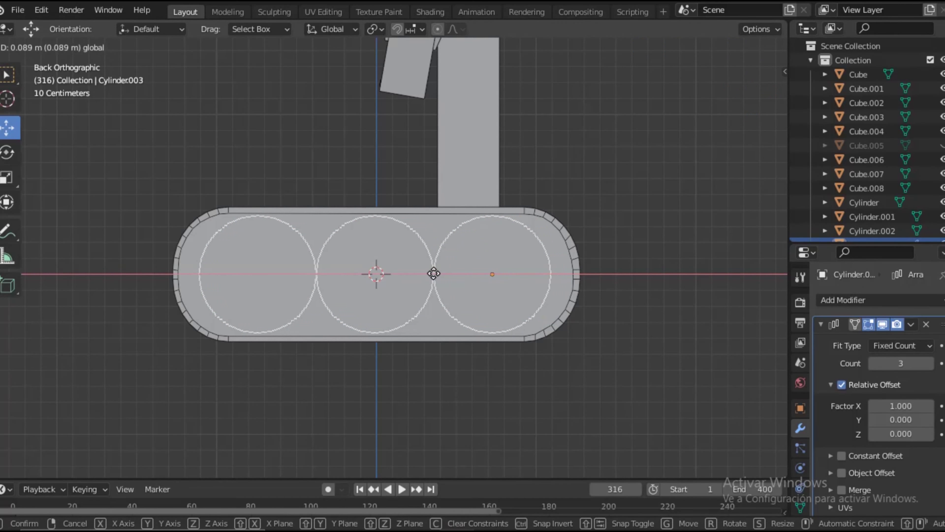
key(Tab)
mouse_move(662, 227)
middle_down()
mouse_move(657, 284)
mouse_move(532, 303)
middle_up()
key(Tab)
- Select the lower arm pieces from the side view and add a Y-axis Mirror modifier
mouse_move(511, 303)
middle_down()
mouse_move(489, 324)
mouse_move(482, 317)
middle_up()
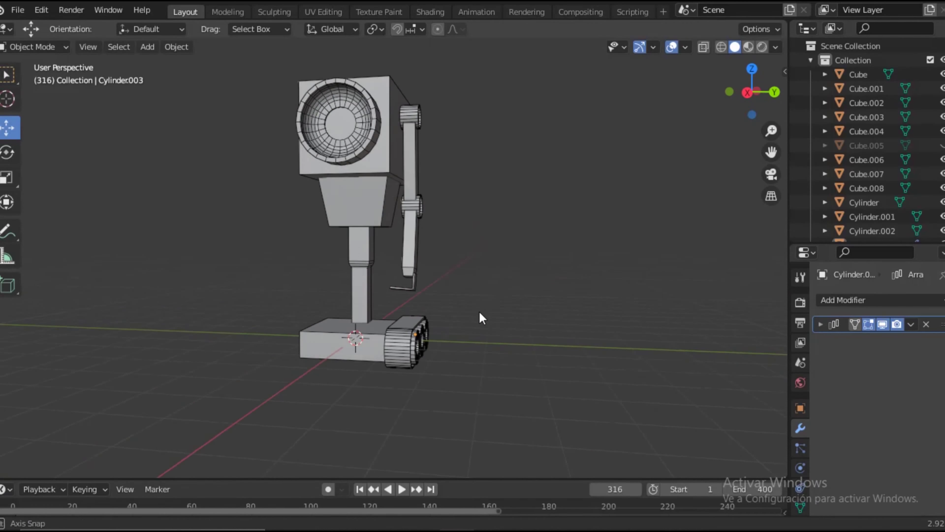
key(KP_3)
click(407, 242)
drag(404, 80, 492, 298)
click(842, 300)
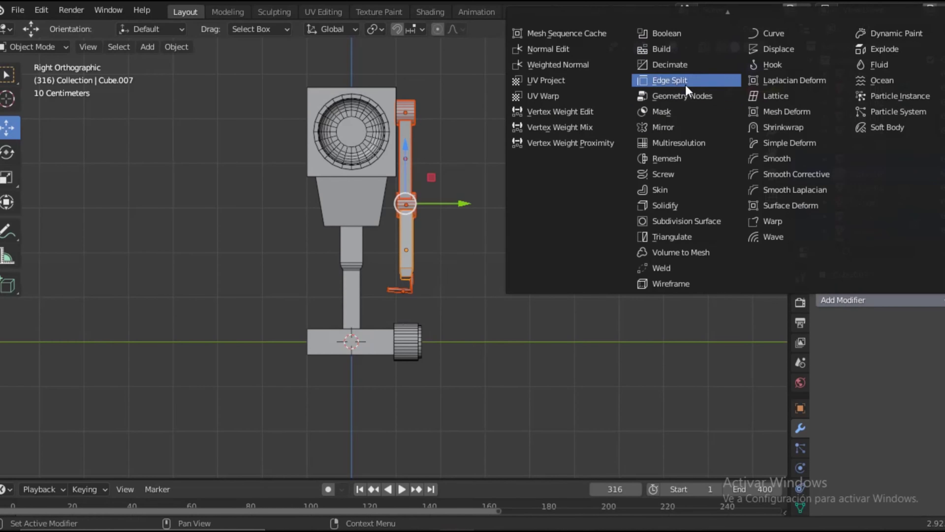
click(686, 127)
- Copy the Mirror modifier to all selected arm pieces with Ctrl+L
key(ctrl+l)
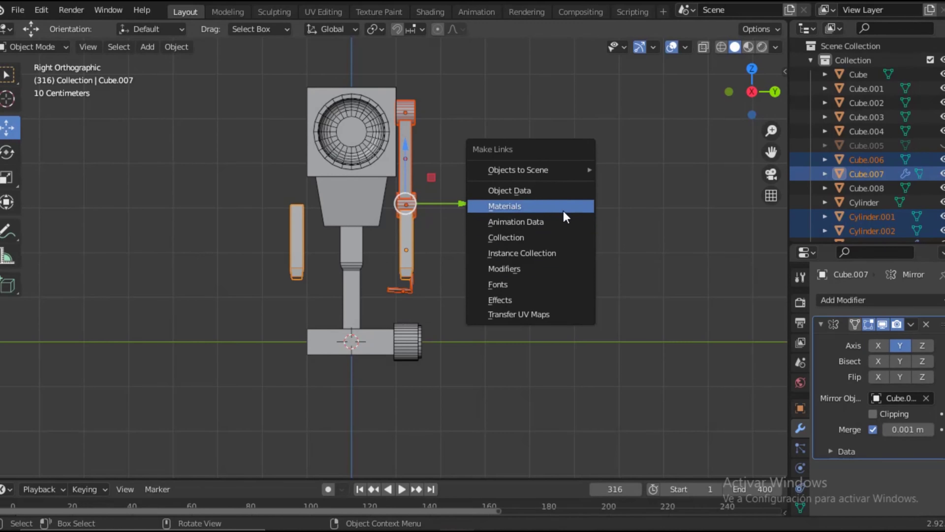
click(514, 269)
click(820, 323)
drag(856, 243, 856, 330)
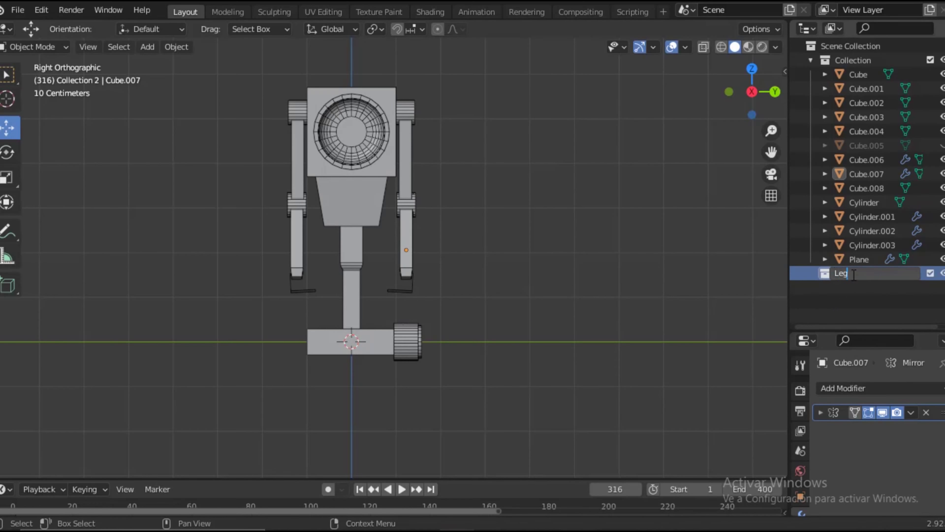
- Move the body, arm and wheel parts into new Leg, Arms and Wheels collections
drag(866, 89, 842, 274)
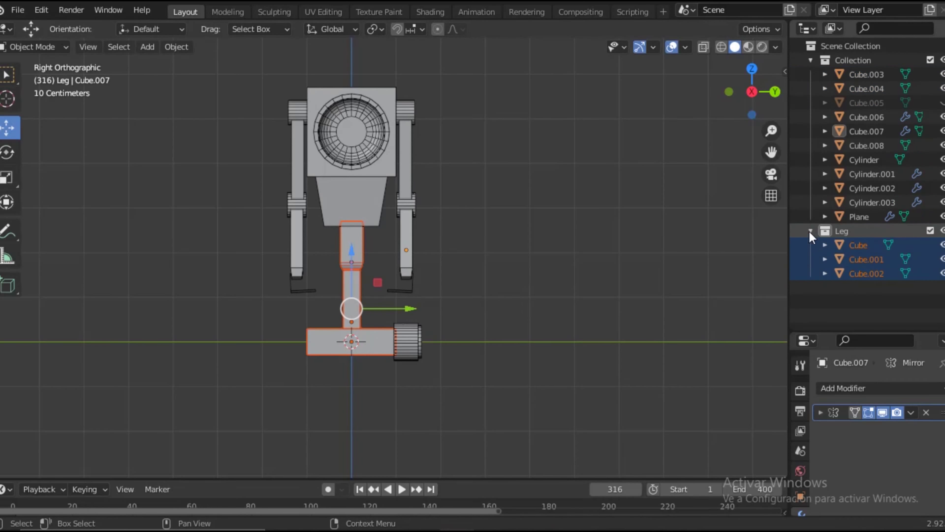
text(Arms)
key(Return)
drag(402, 81, 454, 309)
drag(866, 131, 842, 245)
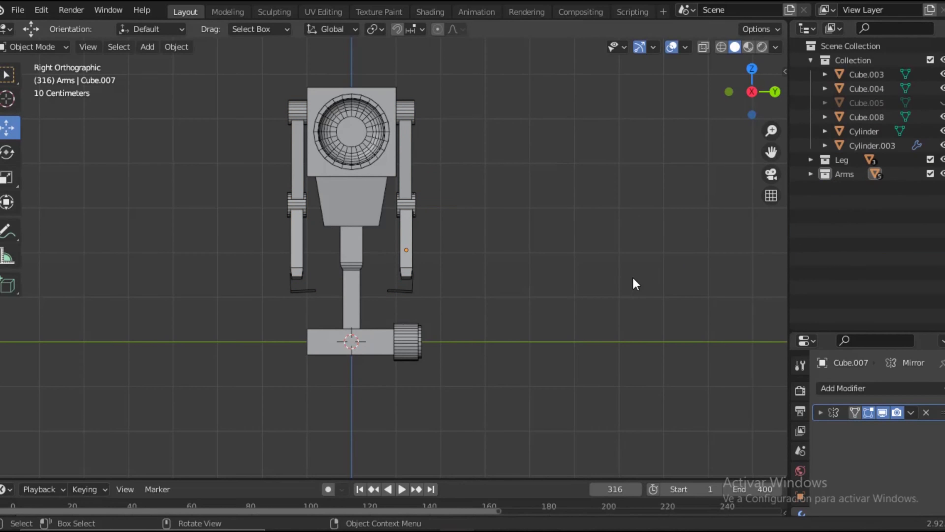
text(Wheels)
key(Return)
drag(866, 117, 844, 187)
mouse_move(484, 194)
middle_down()
mouse_move(682, 209)
mouse_move(549, 240)
mouse_move(402, 335)
middle_up()
- Mirror the track block and the wheel row to the robot's other side
click(401, 335)
click(843, 226)
click(655, 359)
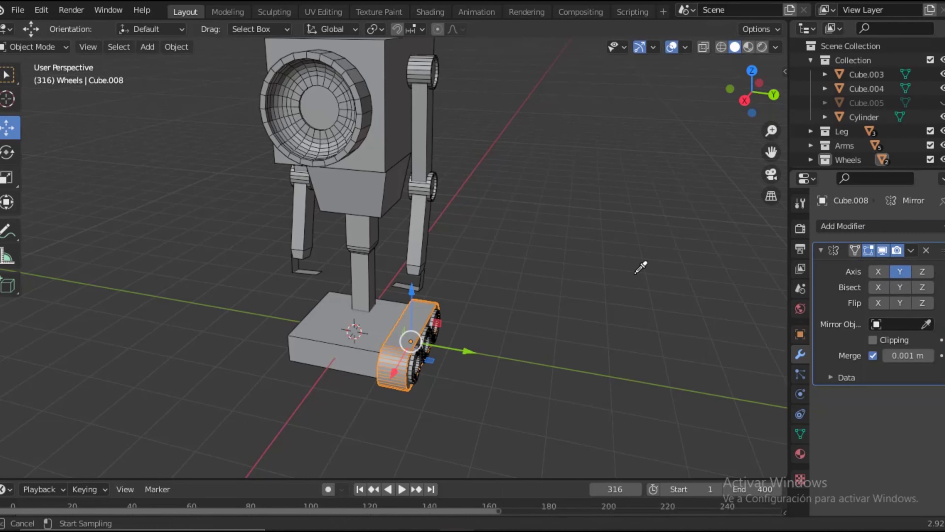
mouse_move(637, 262)
middle_down()
mouse_move(450, 344)
mouse_move(404, 327)
middle_up()
click(405, 328)
click(842, 226)
click(644, 310)
mouse_move(643, 310)
middle_down()
mouse_move(622, 226)
mouse_move(513, 276)
middle_up()
- Add a new cylinder, Cylinder.004, and start positioning it from the top view
key(shift+a)
click(681, 308)
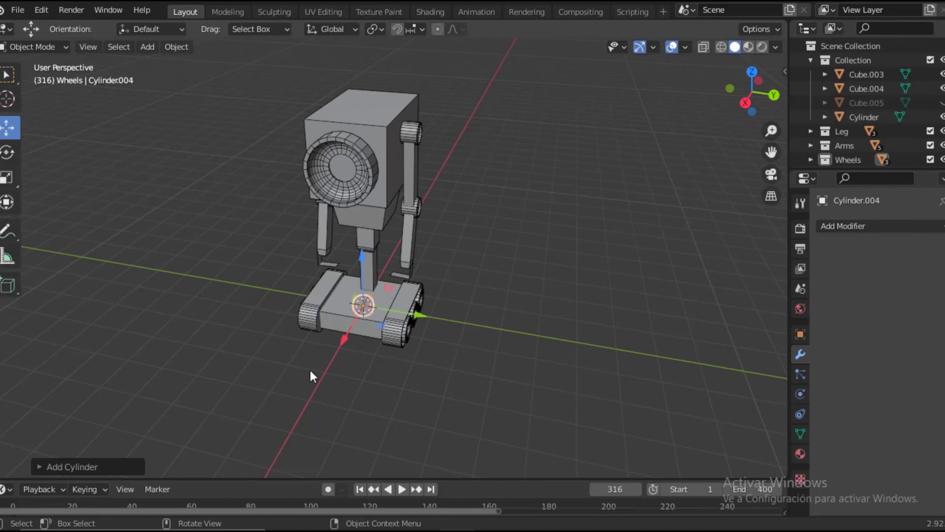
key(g)
key(KP_5)
key(KP_7)
scroll(295, 184, up, 5)
- Taper the top face of the knob cylinder in Edit Mode, working from the front view
key(s)
key(Escape)
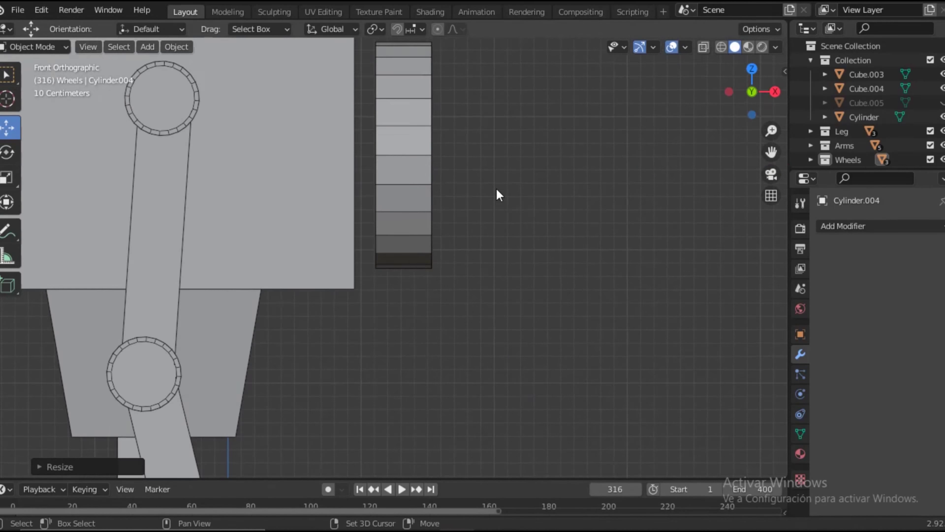
key(KP_1)
scroll(521, 313, down, 3)
scroll(522, 314, up, 3)
key(Tab)
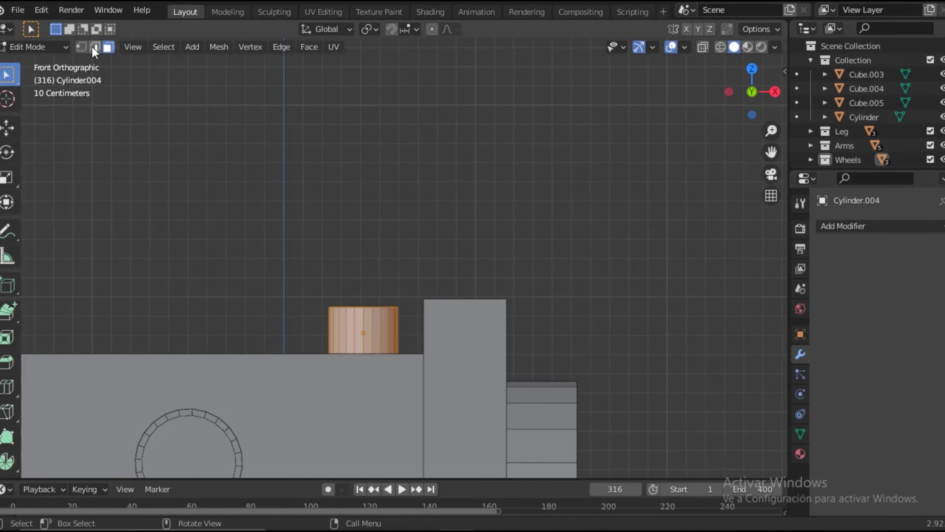
alt+click(395, 306)
key(s)
click(413, 315)
key(Tab)
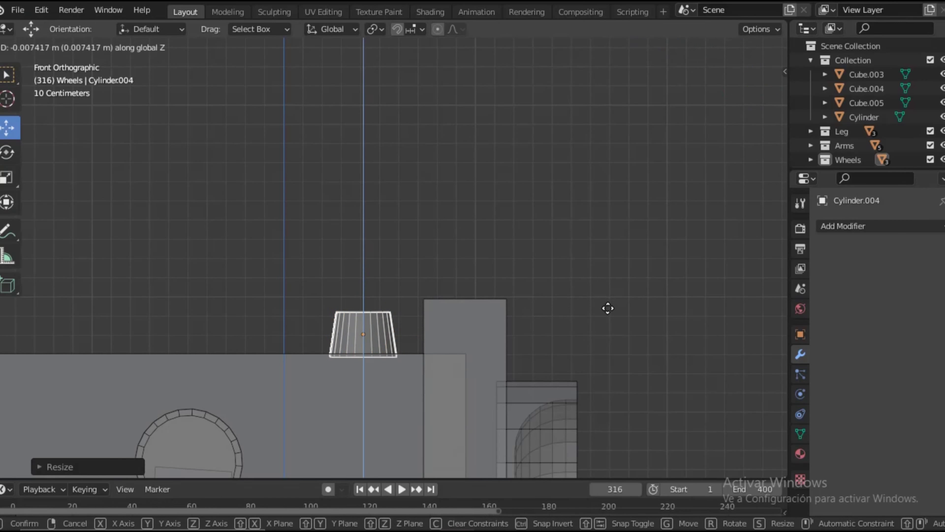
click(608, 308)
key(KP_7)
- Raise the small knob cylinder vertically onto the top of the head
click(866, 103)
key(KP_3)
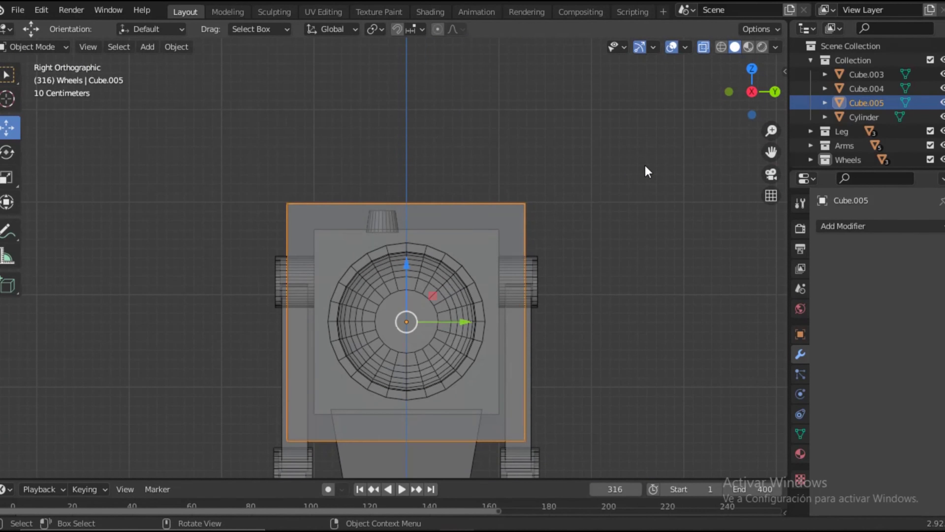
key(s)
key(Escape)
middle_drag(633, 194, 531, 261)
click(385, 223)
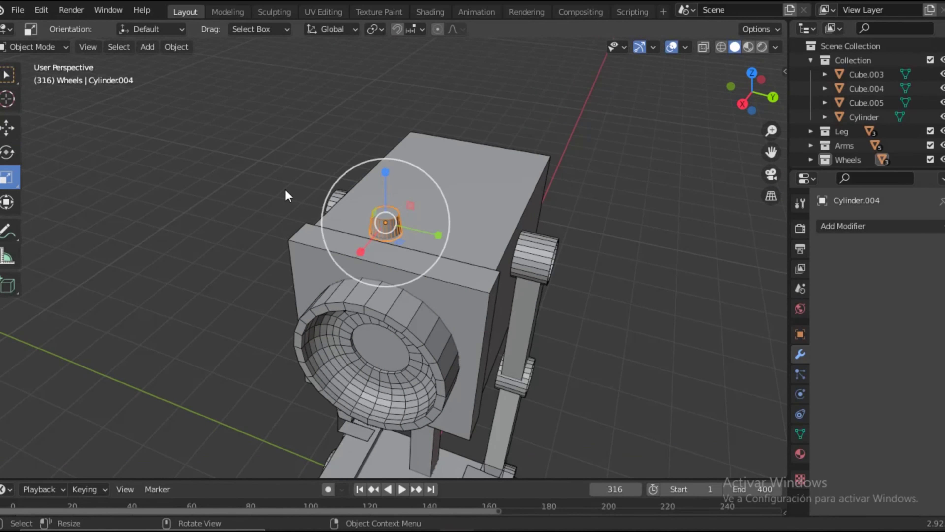
scroll(286, 195, up, 2)
click(6, 126)
key(KP_3)
drag(398, 164, 400, 144)
middle_drag(401, 144, 472, 177)
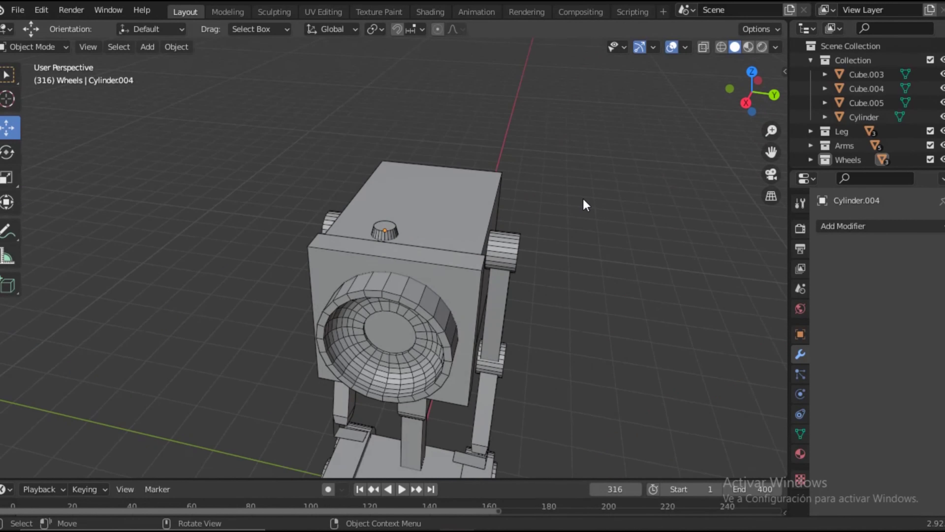
- Duplicate the knob and place the second copy on the head top from above
key(KP_7)
scroll(549, 181, up, 3)
key(shift+d)
click(549, 63)
middle_drag(549, 63, 637, 241)
- Add a UV Sphere, shrink it to knob size and move it over the second knob
key(shift+a)
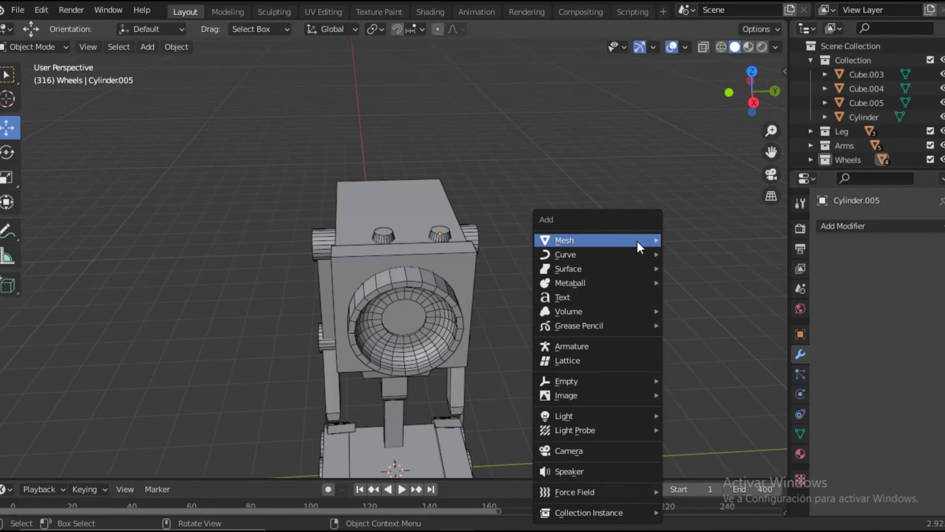
click(693, 278)
key(g)
key(z)
click(675, 143)
key(s)
key(KP_7)
key(g)
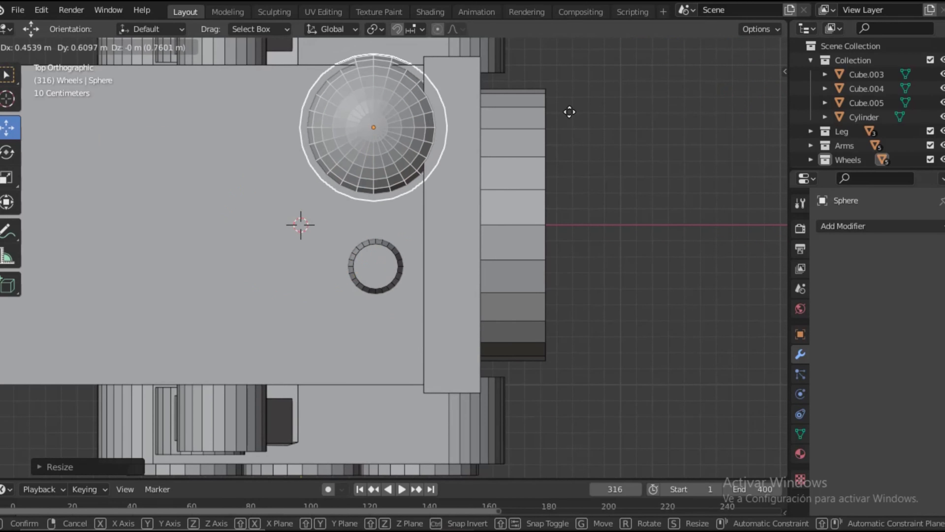
scroll(468, 130, up, 3)
key(g)
click(366, 129)
- Lower the sphere onto the second knob as a dome light, then add another sphere
scroll(367, 129, down, 5)
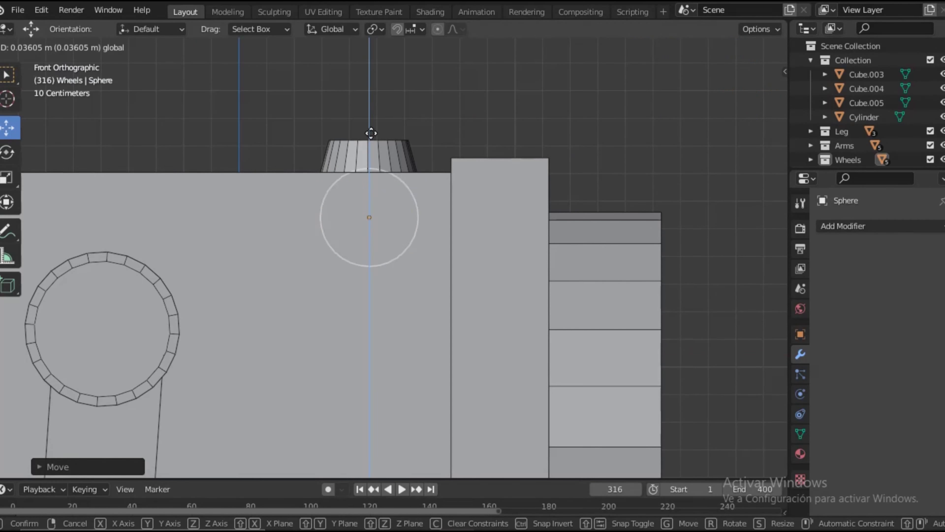
key(KP_1)
scroll(498, 291, up, 4)
key(s)
click(636, 168)
middle_drag(636, 168, 502, 259)
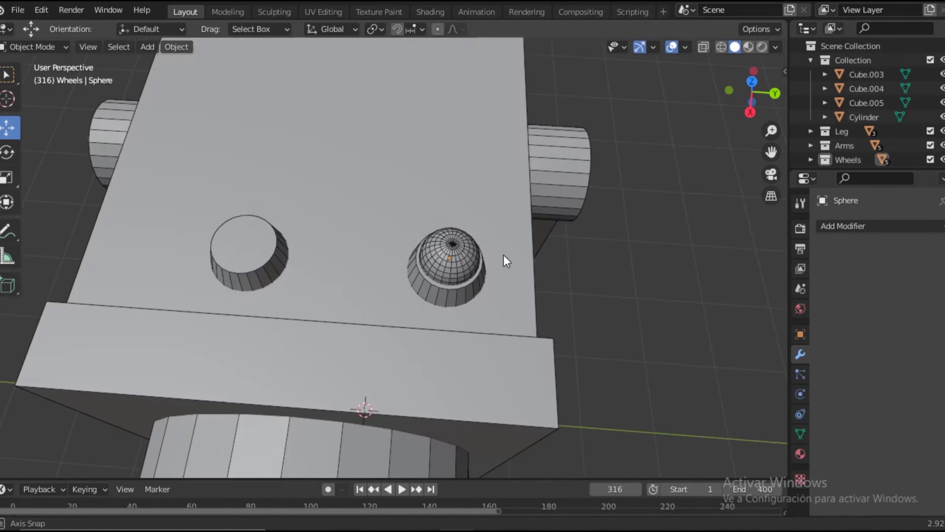
scroll(557, 223, down, 5)
middle_drag(557, 224, 566, 205)
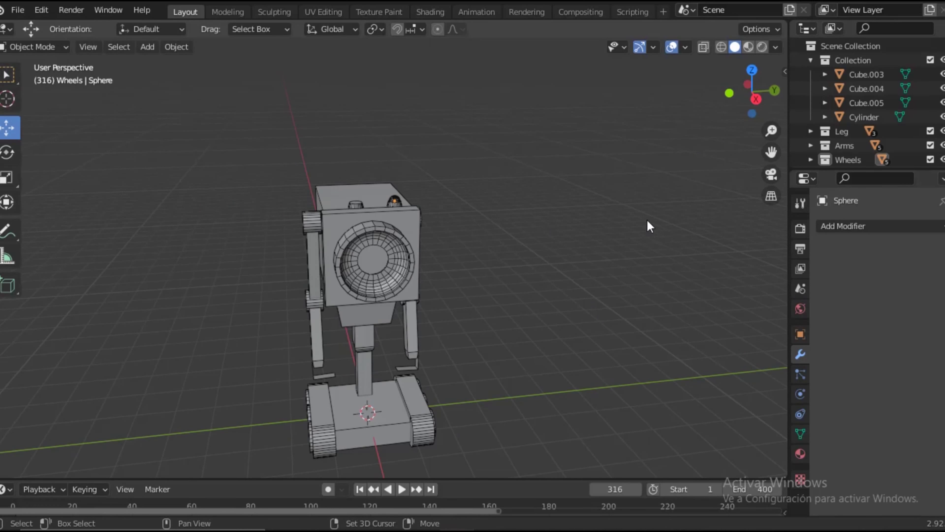
key(shift+a)
click(711, 268)
- Undo the extra sphere, add an Ico Sphere and view the eye from the right side
key(ctrl+z)
key(shift+a)
click(739, 283)
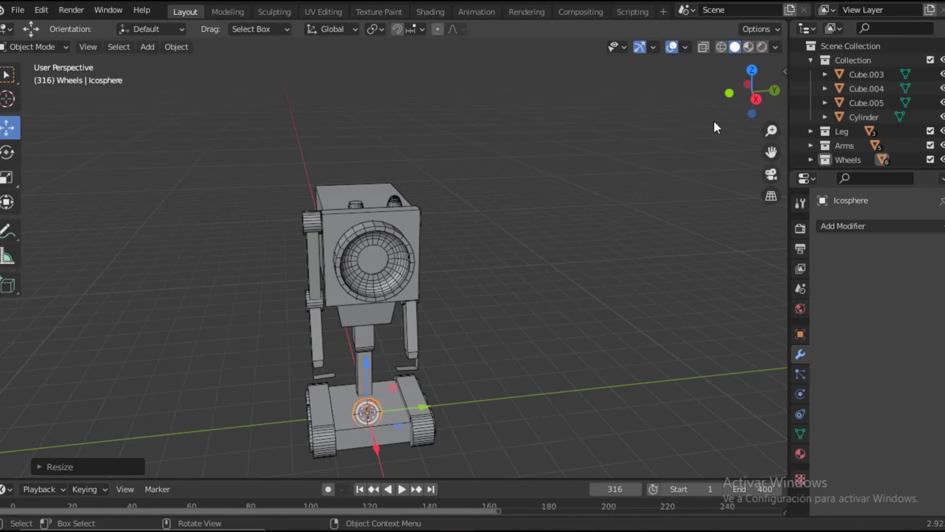
key(KP_3)
key(ctrl+KP_1)
key(KP_3)
scroll(633, 175, up, 5)
scroll(405, 230, up, 2)
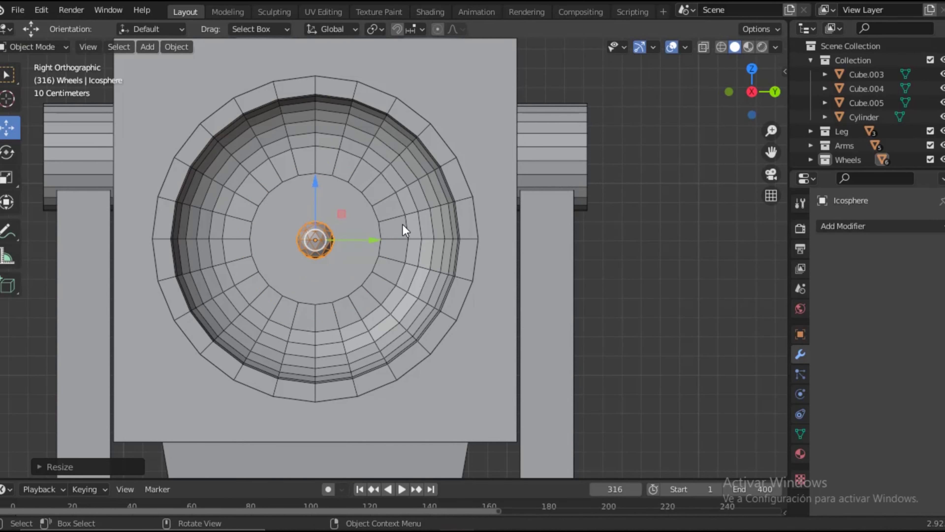
- Move the icosphere along Z into the centre of the eye lens
key(g)
key(z)
middle_drag(396, 185, 451, 232)
scroll(451, 232, up, 5)
key(g)
key(z)
click(268, 194)
scroll(657, 275, down, 4)
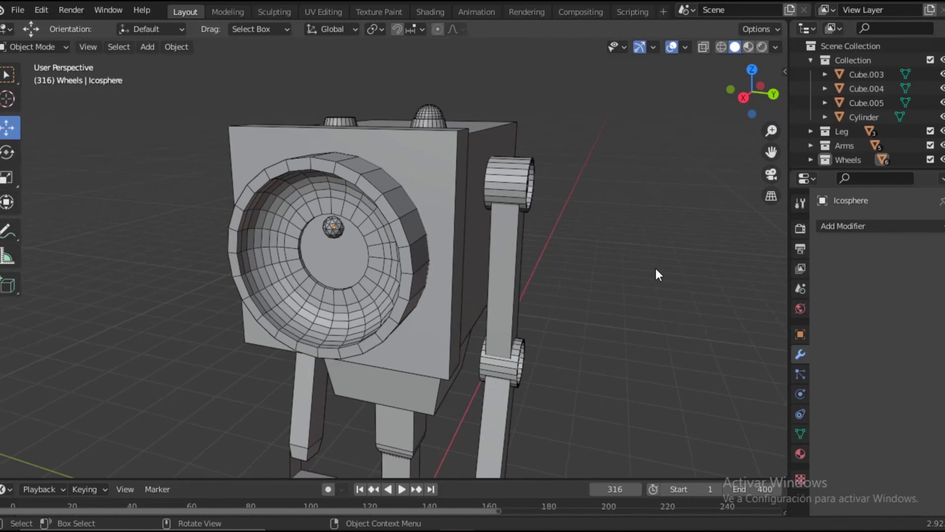
- Select only the icosphere and enter its Edit Mode
key(a)
click(743, 97)
scroll(414, 334, up, 5)
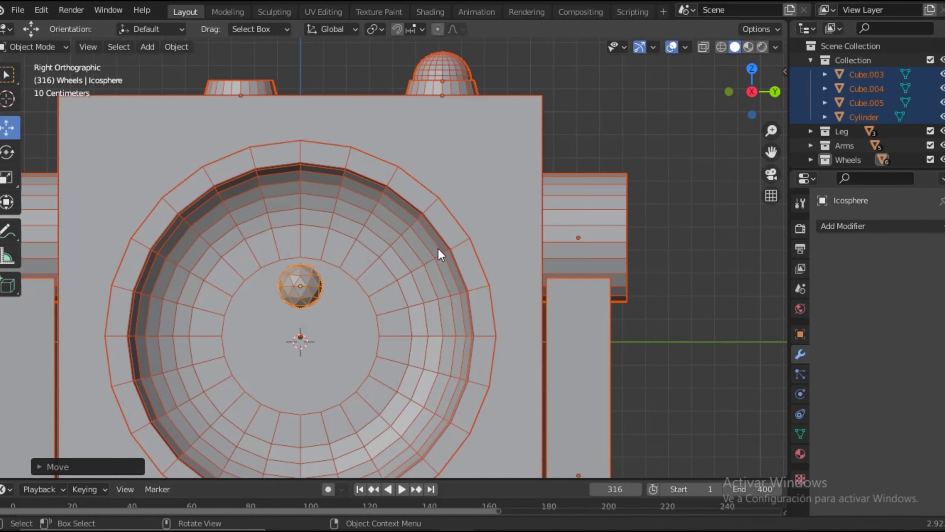
click(298, 291)
key(Tab)
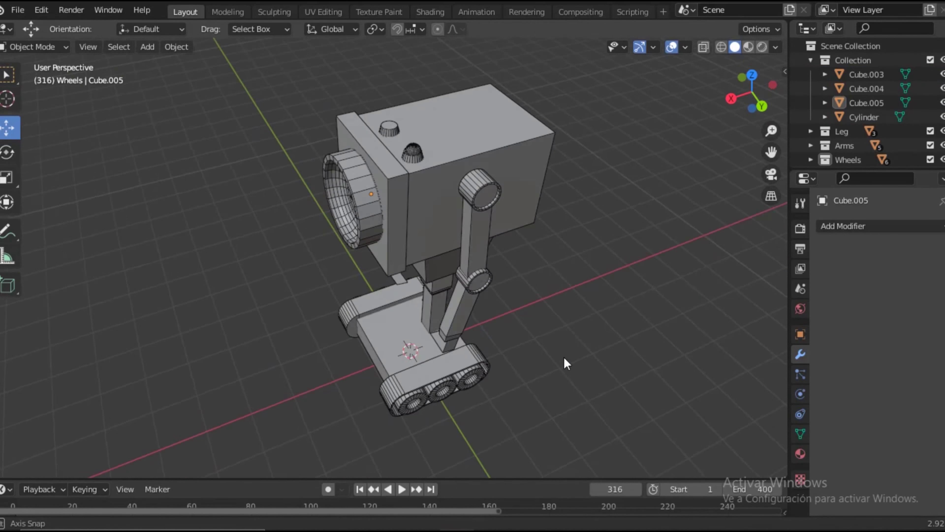
- Shrink the dome light slightly on the head
mouse_move(565, 358)
middle_down()
mouse_move(614, 353)
mouse_move(534, 350)
middle_up()
alt+middle_drag(615, 205, 469, 253)
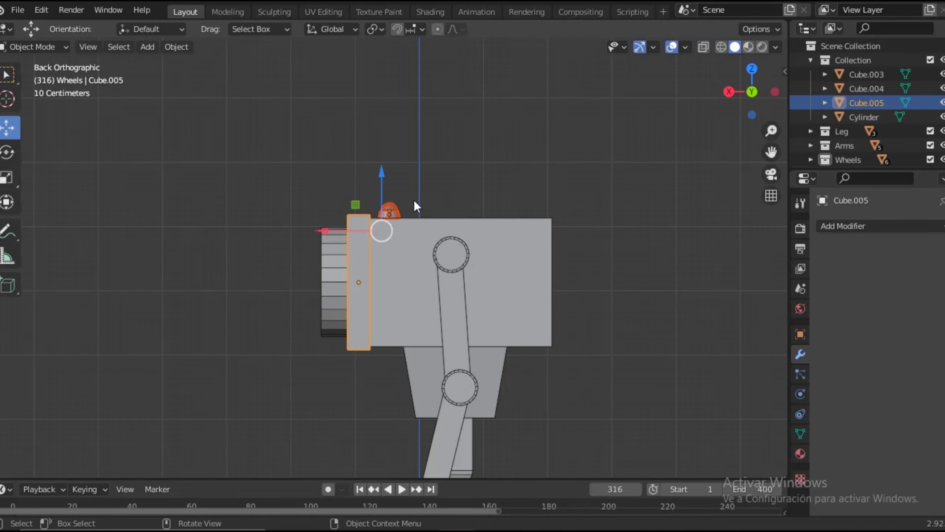
scroll(414, 200, up, 3)
drag(237, 200, 432, 249)
key(s)
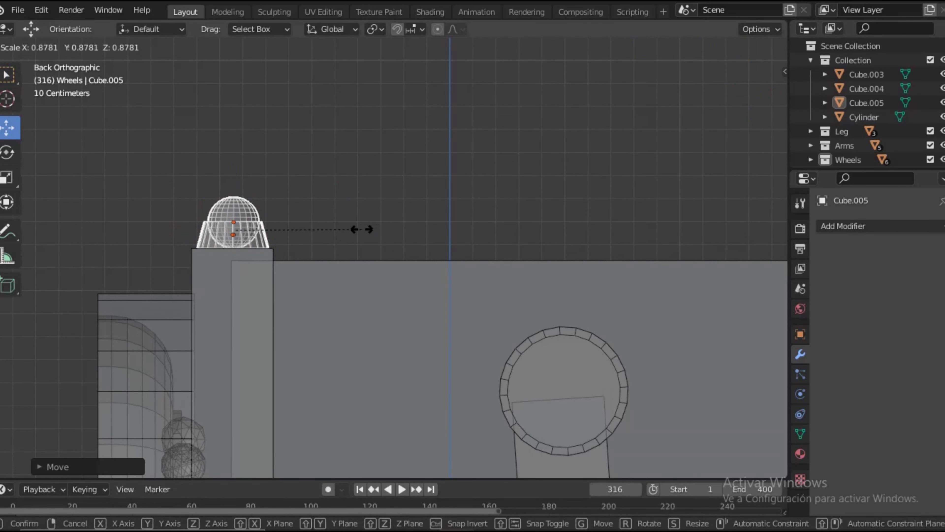
click(361, 229)
mouse_move(361, 231)
middle_down()
mouse_move(510, 226)
mouse_move(492, 326)
middle_up()
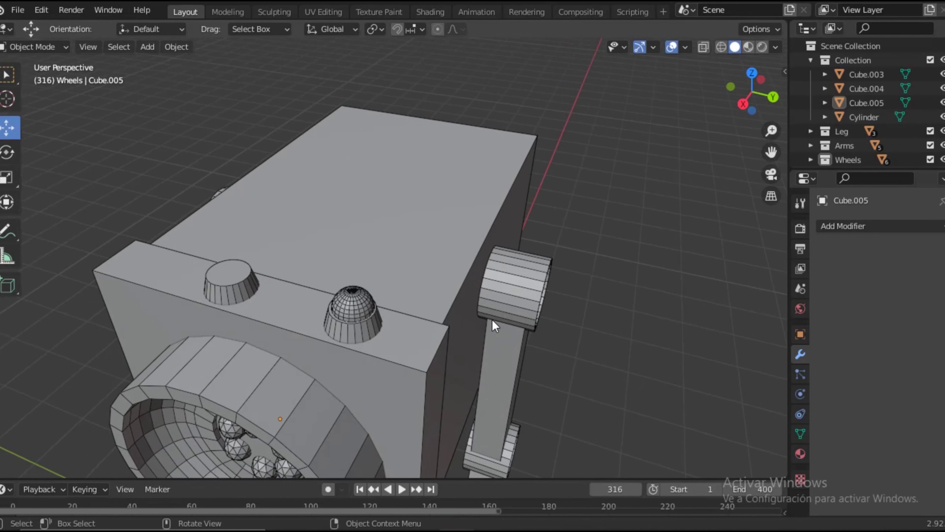
- Duplicate the knob twice, placing copies on the front plate and the head top
key(shift+d)
key(KP_7)
click(422, 224)
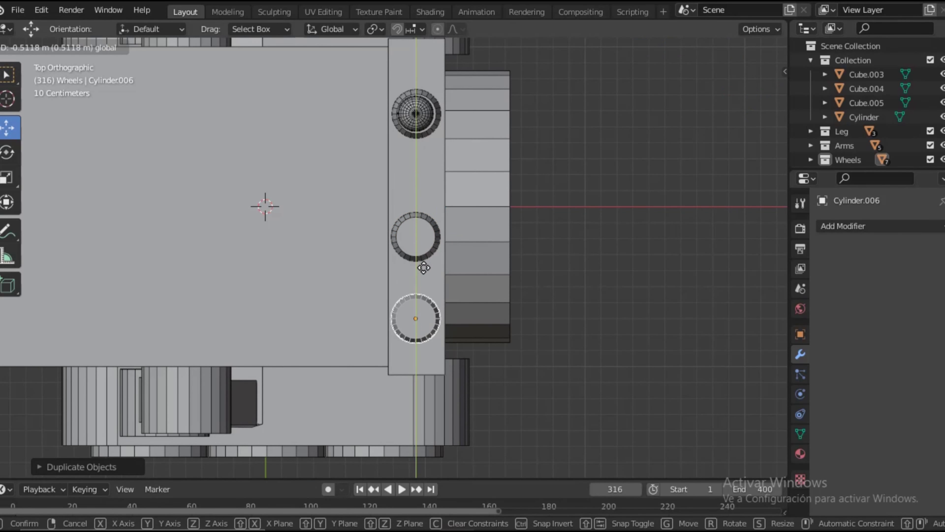
click(423, 267)
key(shift+d)
click(130, 270)
mouse_move(130, 269)
middle_down()
mouse_move(260, 186)
mouse_move(505, 213)
mouse_move(555, 259)
mouse_move(123, 205)
middle_up()
key(KP_1)
- Add a Circle curve and scale it down small
key(shift+a)
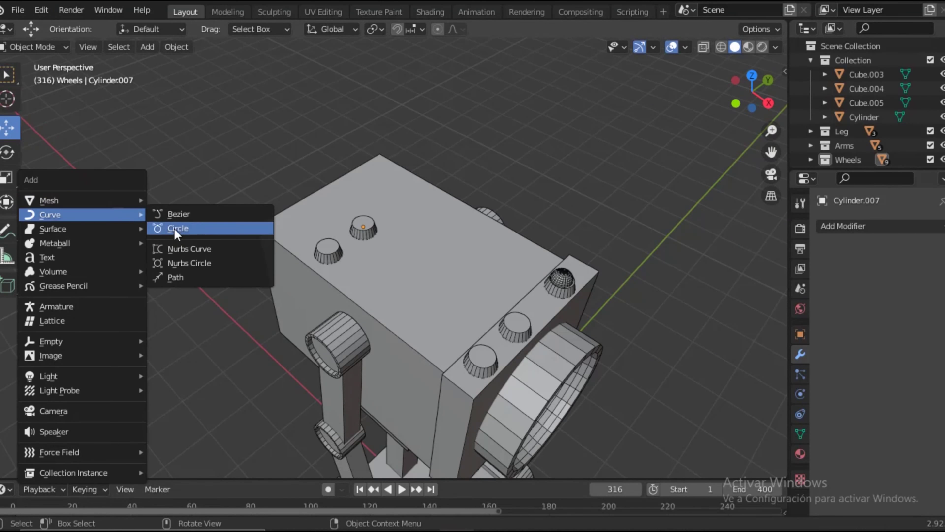
click(175, 228)
key(g)
key(z)
click(488, 205)
key(KP_7)
scroll(640, 298, up, 5)
- Position the circle over a top knob, shrink it further and raise it to knob height
key(g)
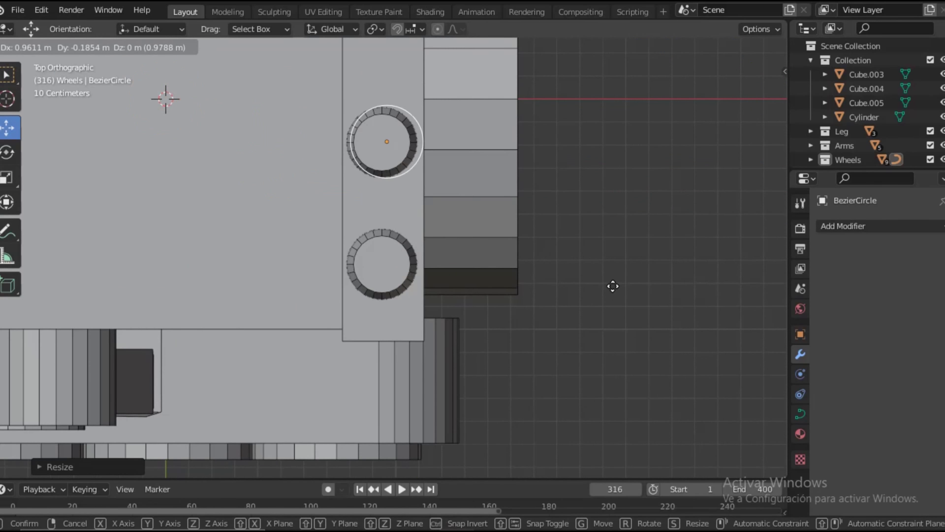
scroll(611, 294, up, 3)
scroll(464, 222, down, 3)
key(s)
key(Return)
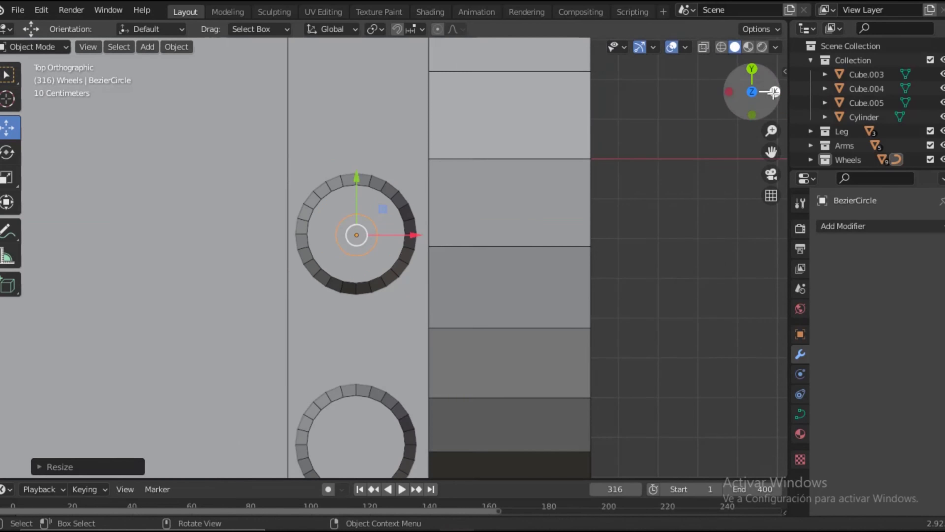
key(KP_3)
key(g)
key(z)
click(418, 140)
middle_drag(418, 140, 447, 186)
- Add a Path curve, move it along X and scale it to span two knobs
key(shift+a)
click(632, 283)
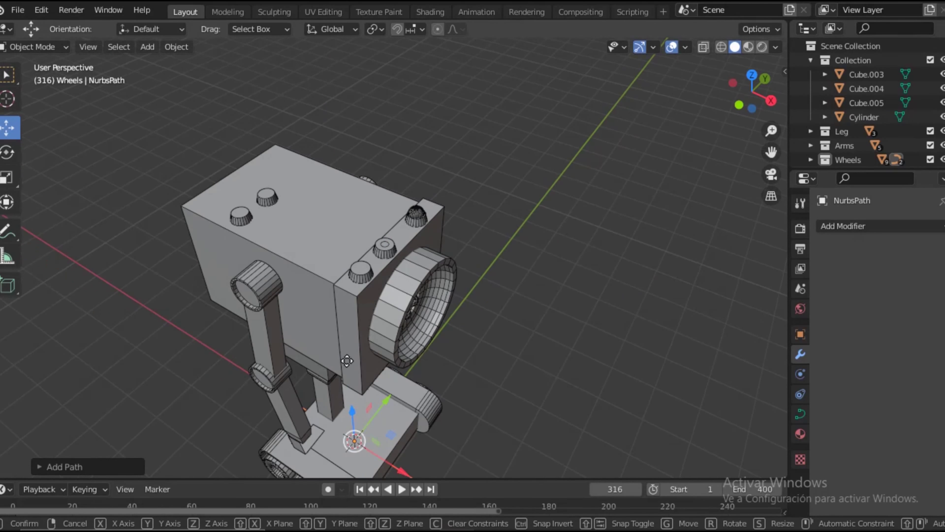
drag(338, 420, 302, 240)
drag(748, 93, 753, 84)
click(751, 79)
key(g)
key(x)
click(282, 251)
key(s)
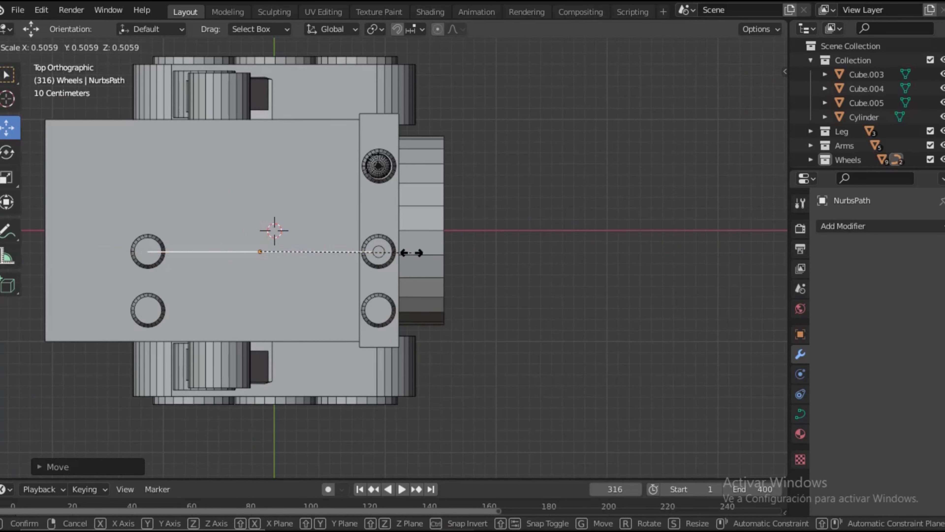
click(410, 249)
scroll(346, 225, up, 2)
middle_drag(467, 225, 457, 147)
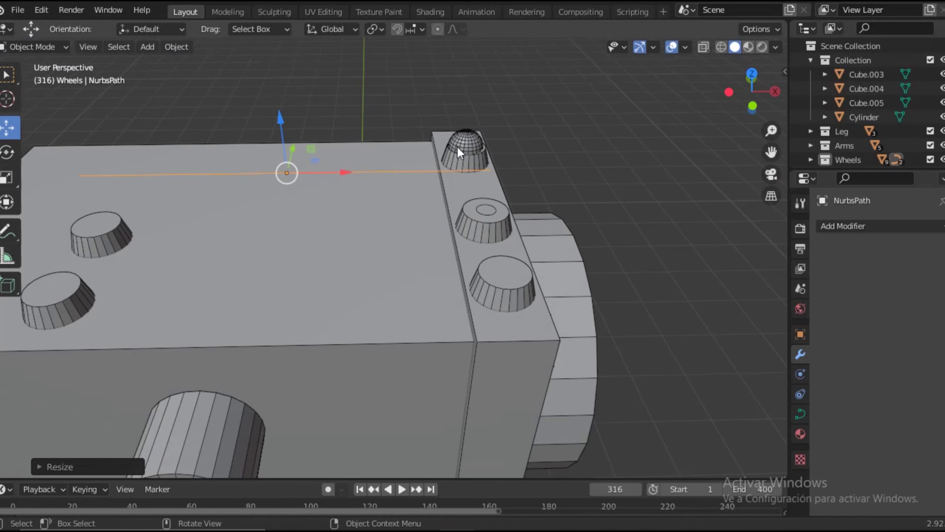
- Drop the path's end point onto the front-plate knob and lift its middle point
key(Tab)
click(490, 169)
key(g)
click(422, 225)
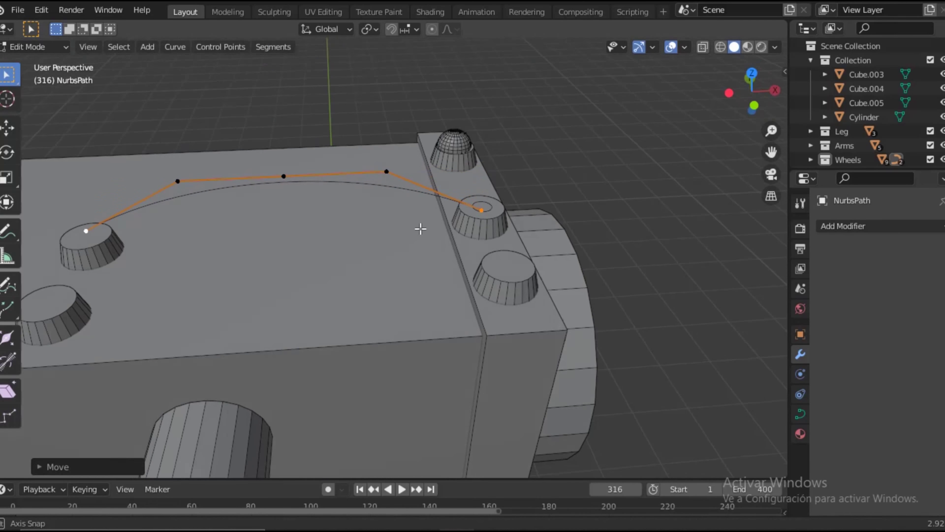
middle_drag(422, 226, 608, 205)
key(g)
key(z)
click(312, 53)
- Raise the inner control points along Z to finish the arched cable shape
drag(224, 158, 426, 181)
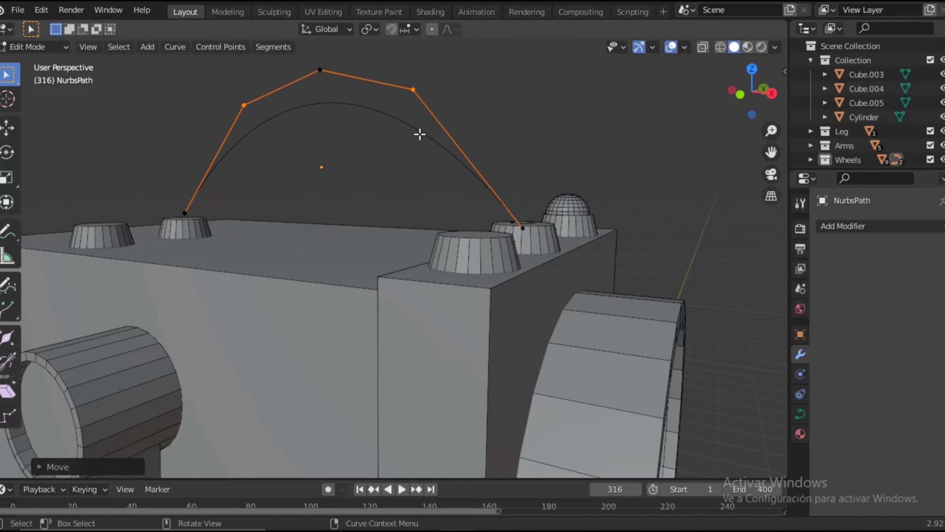
middle_drag(422, 133, 426, 222)
key(g)
key(z)
click(517, 209)
key(Tab)
middle_drag(517, 210, 369, 190)
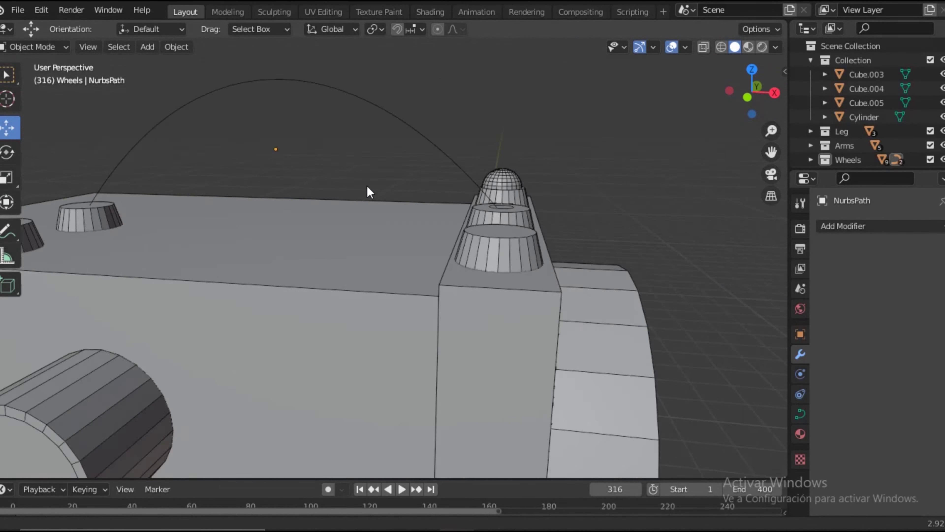
click(801, 413)
scroll(846, 394, down, 5)
mouse_move(511, 204)
middle_down()
mouse_move(652, 343)
mouse_move(558, 298)
mouse_move(632, 316)
middle_up()
- Give the NurbsPath an Object bevel using BezierCircle, clearing the taper, so it becomes a round cable
click(899, 423)
click(893, 441)
scroll(825, 380, up, 3)
scroll(825, 379, down, 5)
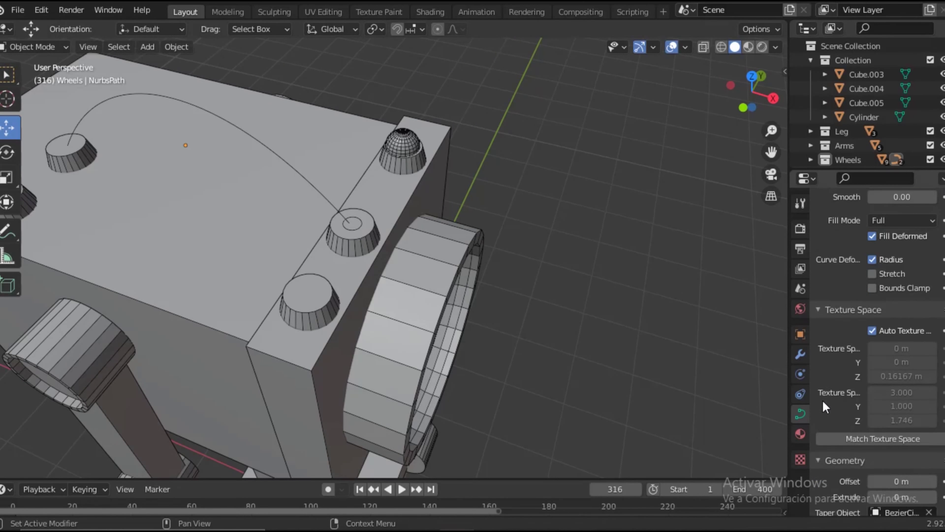
click(878, 367)
click(929, 278)
click(901, 367)
click(856, 211)
- Duplicate the cable and place the copy between another pair of knobs
middle_drag(552, 258, 612, 207)
scroll(611, 207, up, 3)
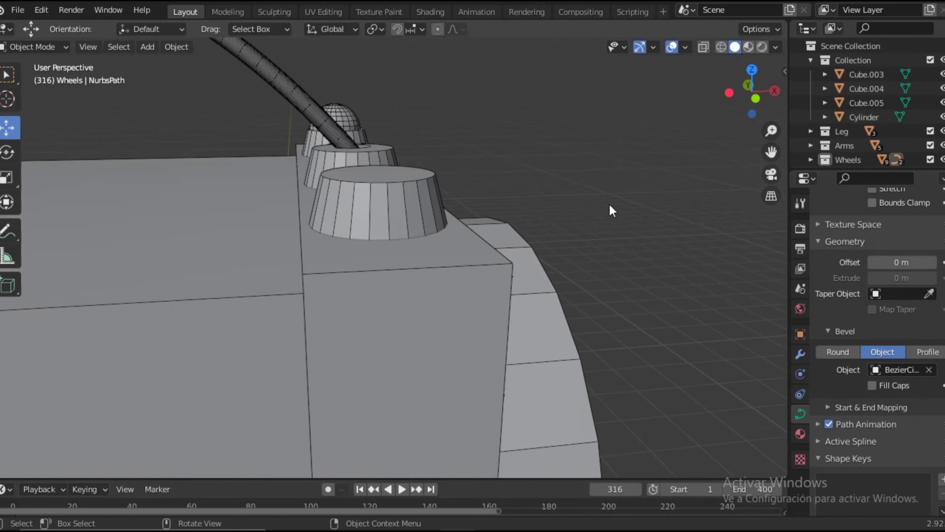
middle_drag(521, 260, 372, 224)
scroll(298, 186, up, 3)
click(293, 235)
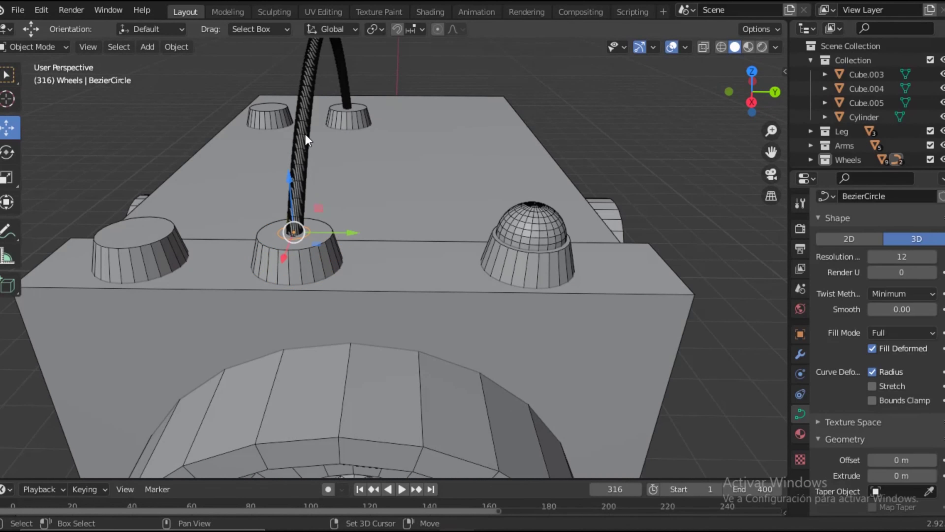
shift+click(305, 133)
key(shift+d)
click(242, 159)
- Orbit out to inspect the whole robot and its finished head with both cables
middle_drag(480, 192, 591, 234)
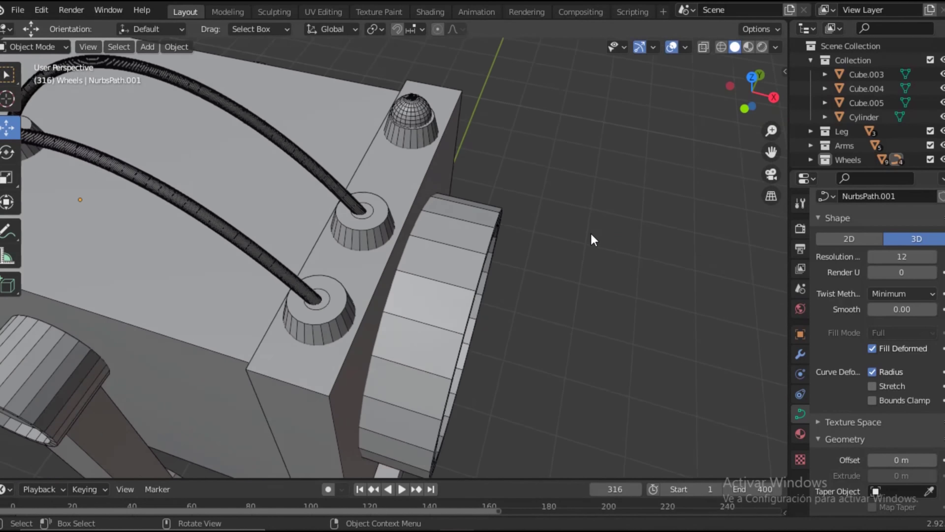
scroll(509, 320, down, 5)
middle_drag(509, 320, 586, 265)
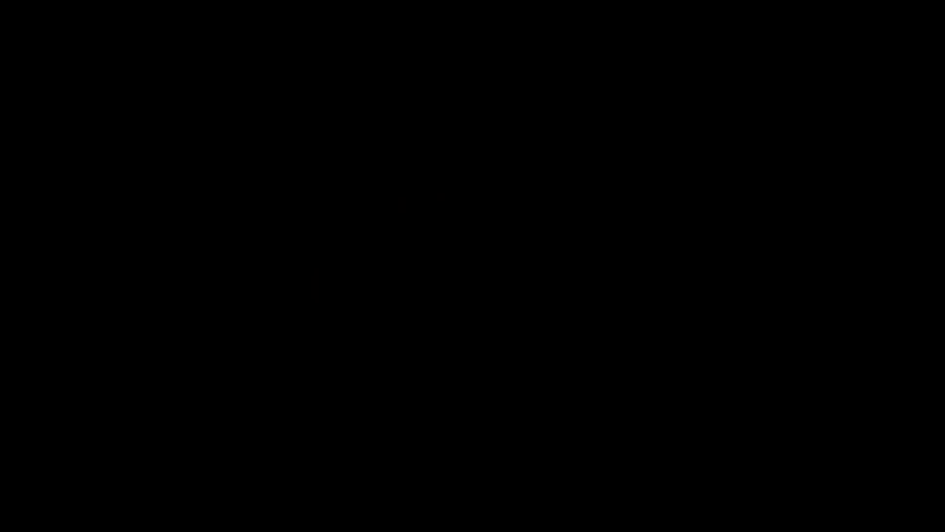